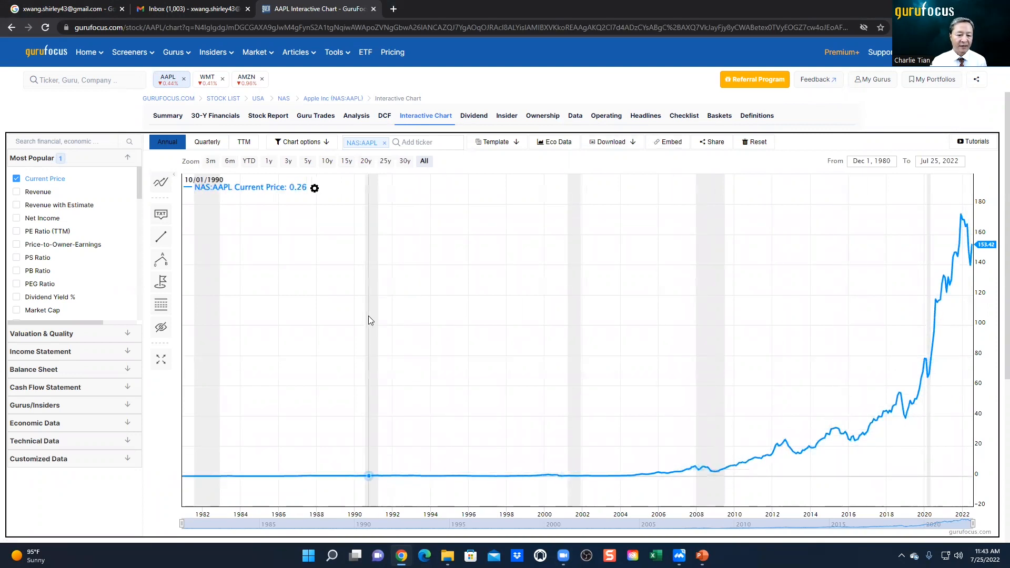
Step: Show Apple's price chart over 20 years, switch it to year to date, and display it as % Change
click(366, 161)
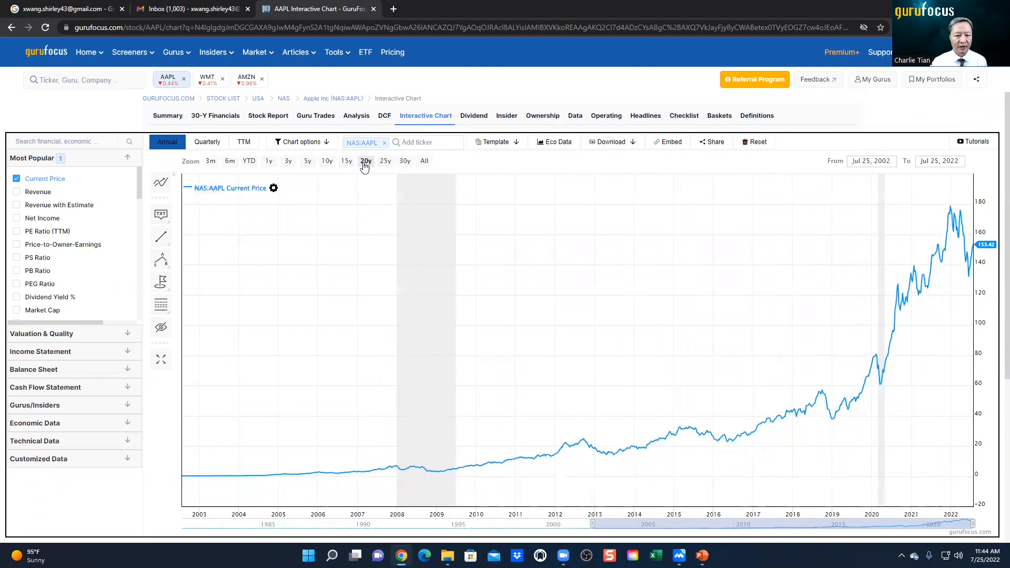
click(252, 163)
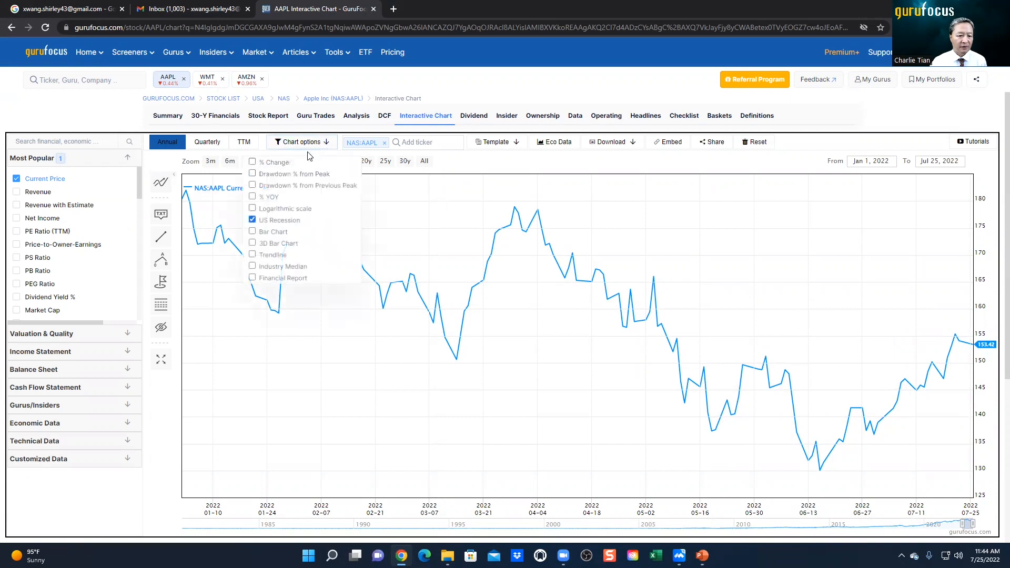
click(252, 164)
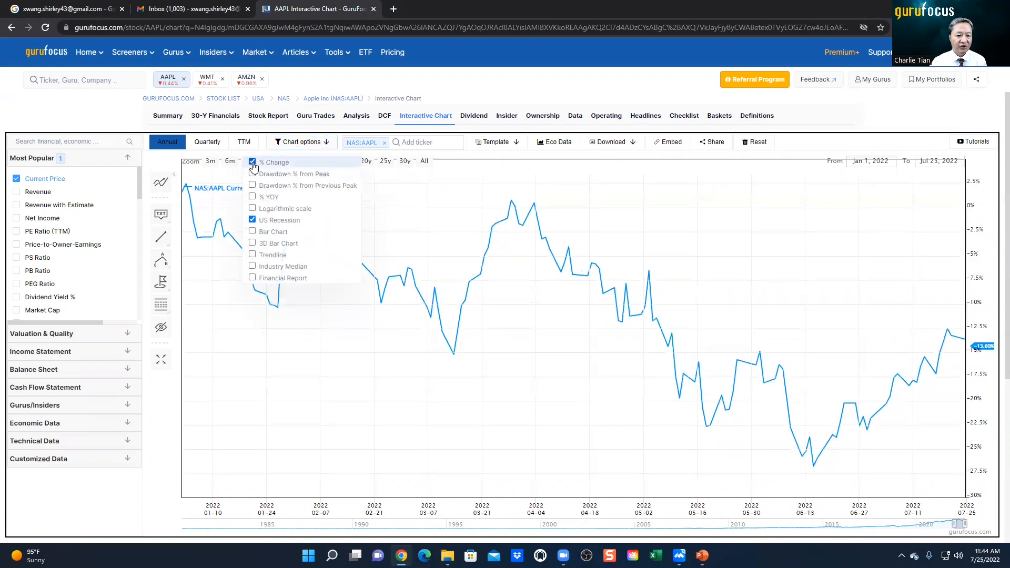
click(475, 157)
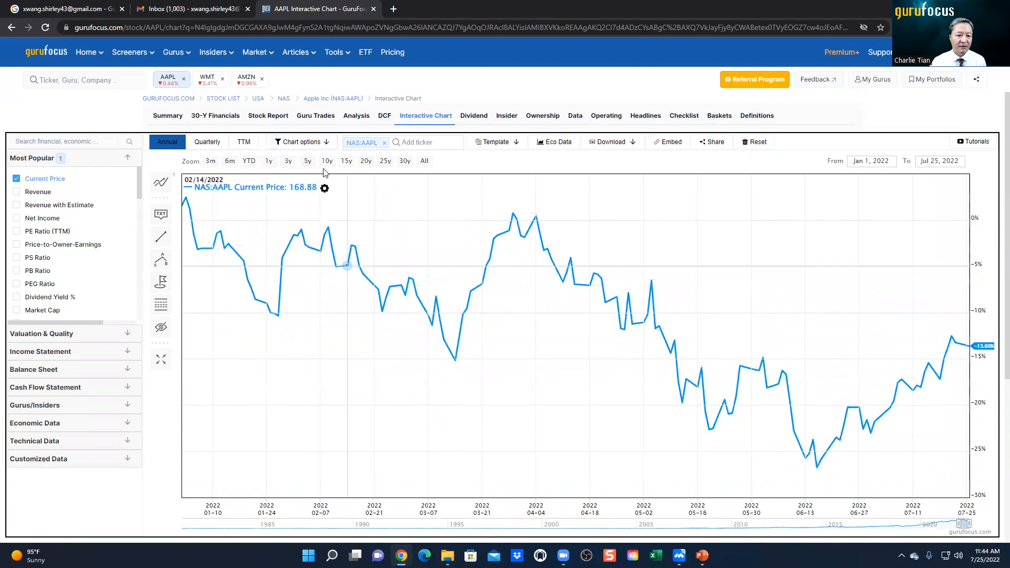
Step: Extend the chart range to 5 and then 10 years, and turn off the % Change display
click(307, 163)
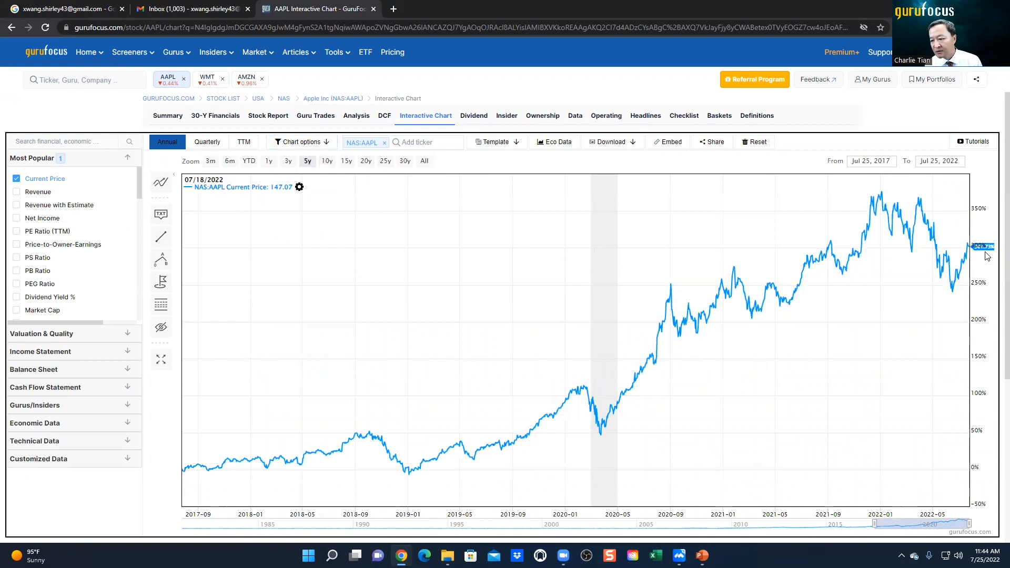
click(326, 163)
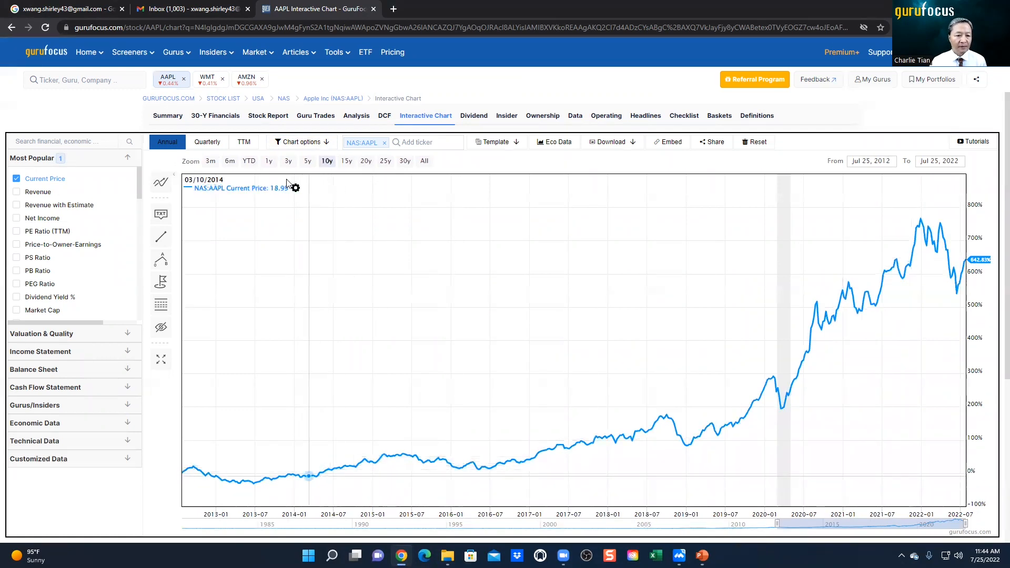
click(299, 142)
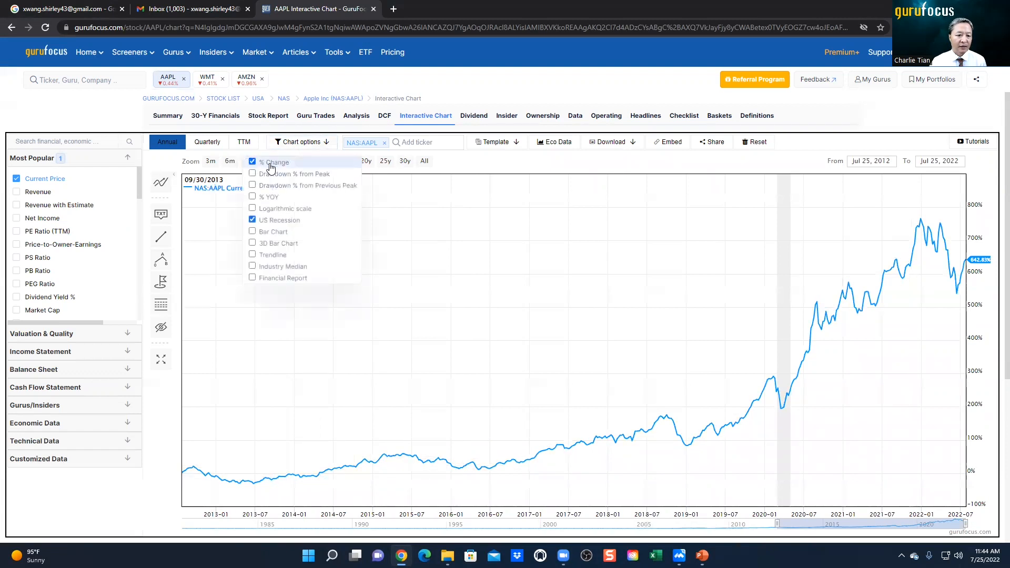
click(270, 166)
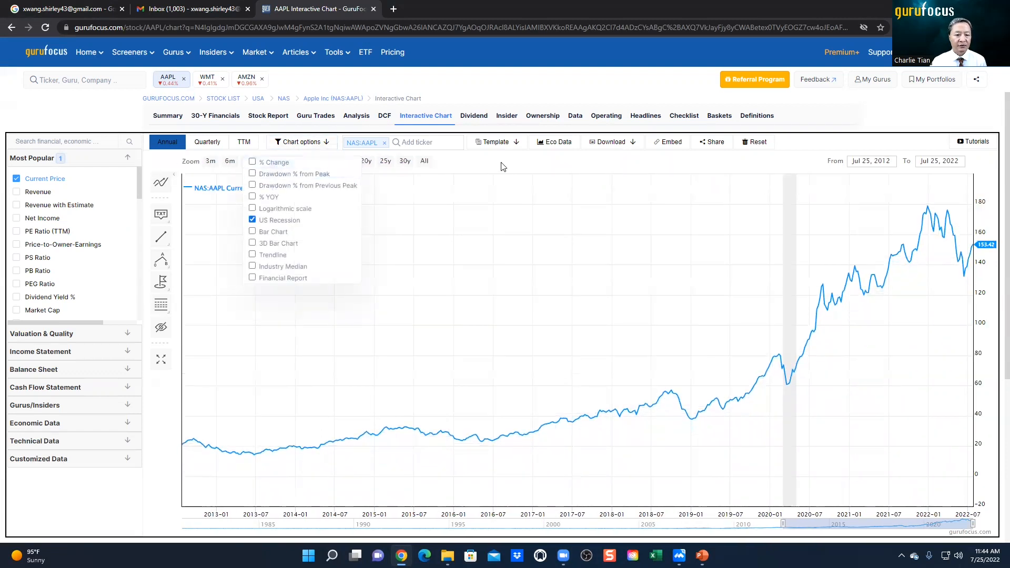
Step: Plot quarterly Revenue and Net Income on the Apple chart in place of Current Price
click(20, 193)
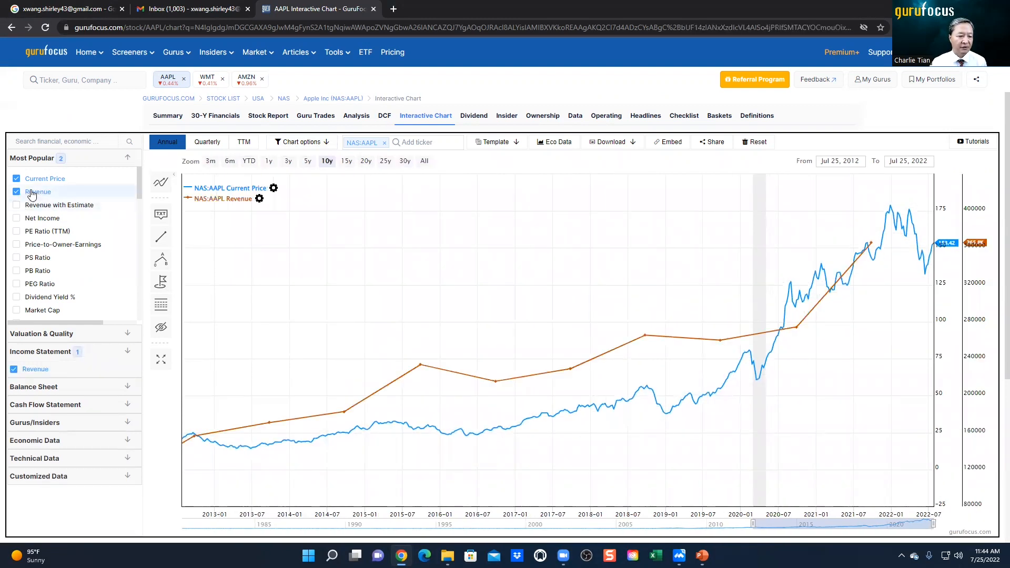
click(17, 219)
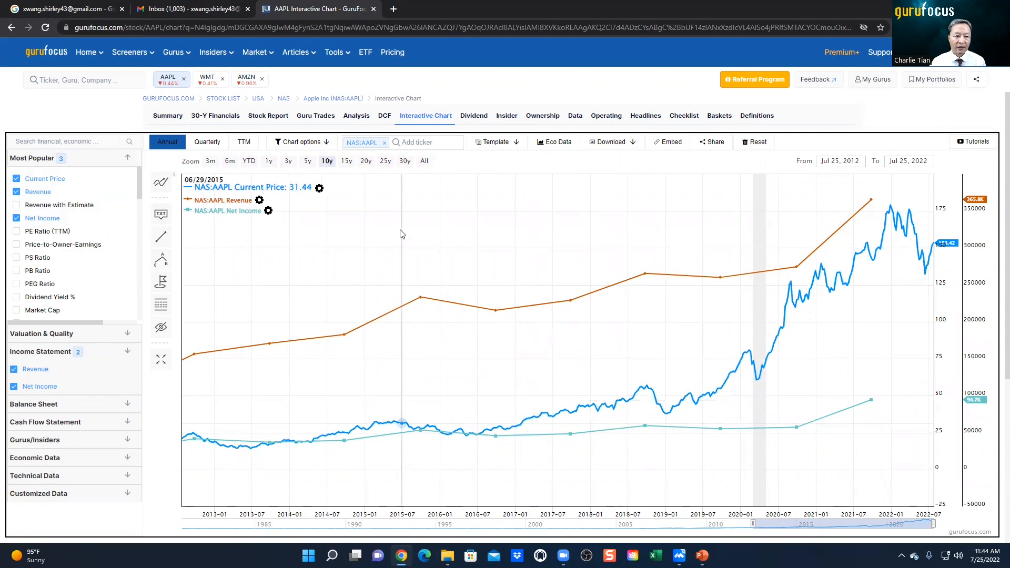
click(207, 143)
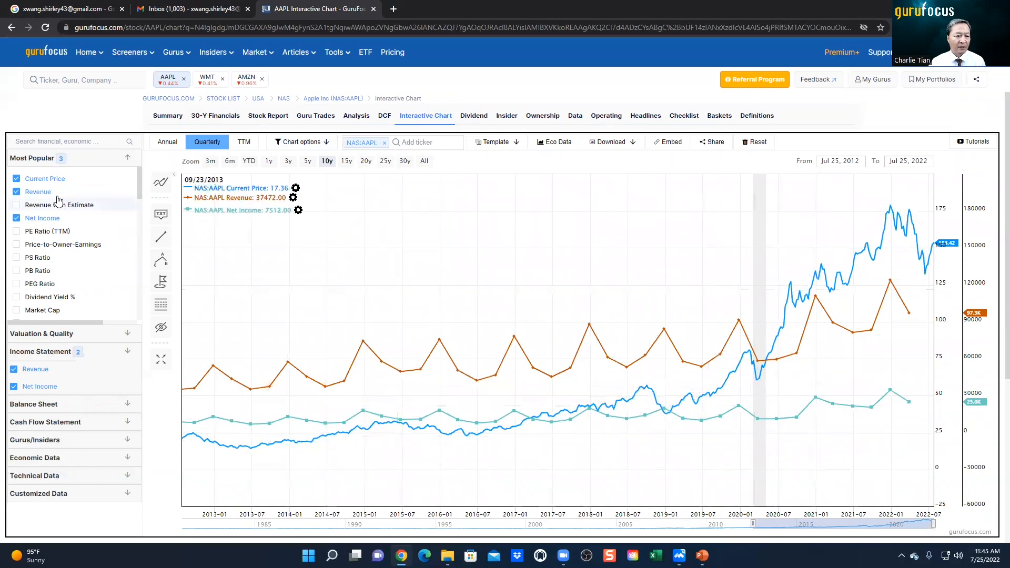
click(39, 181)
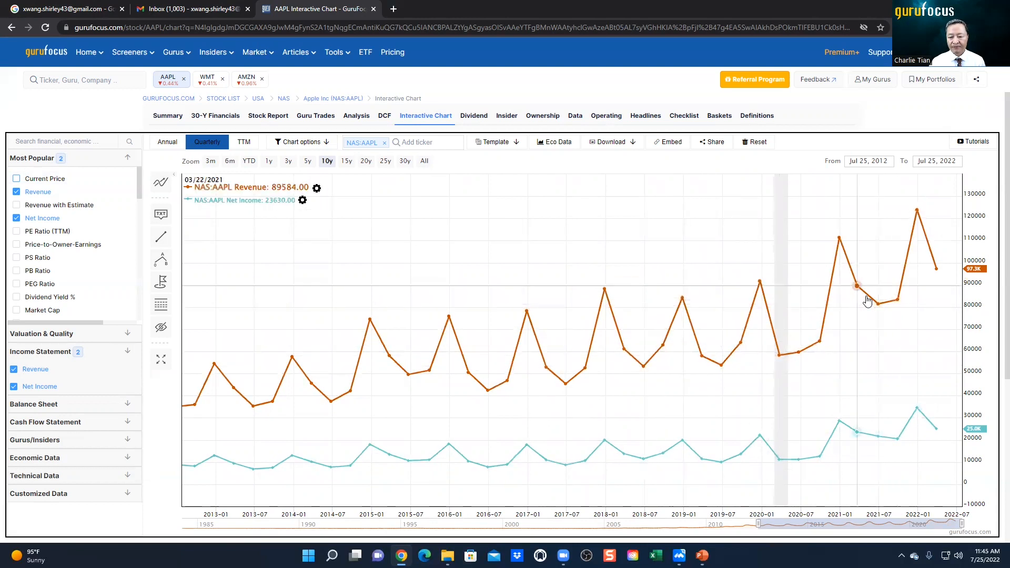
Step: Display Revenue and Net Income as % YOY growth based on annual data
click(306, 143)
click(263, 198)
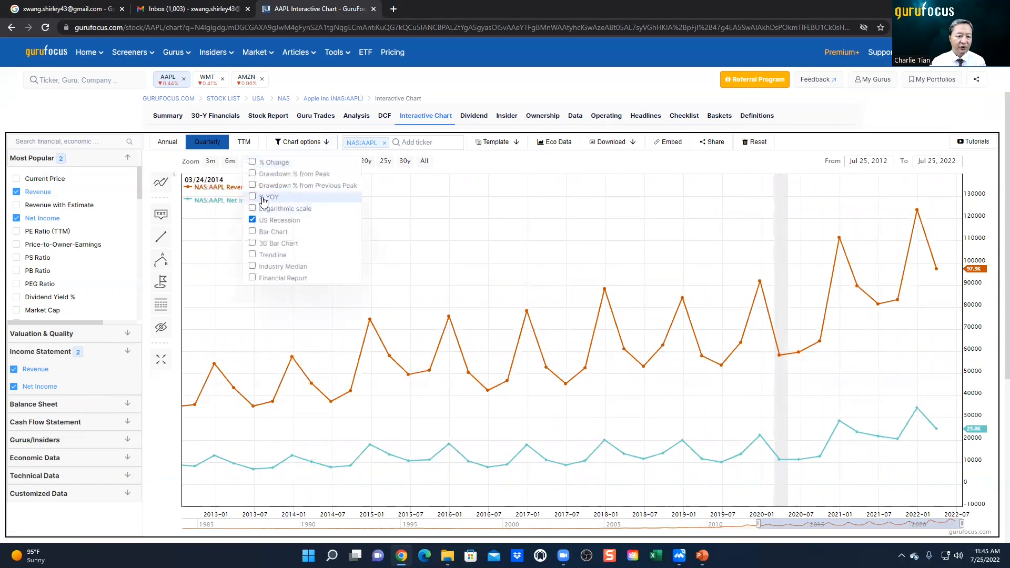
click(170, 145)
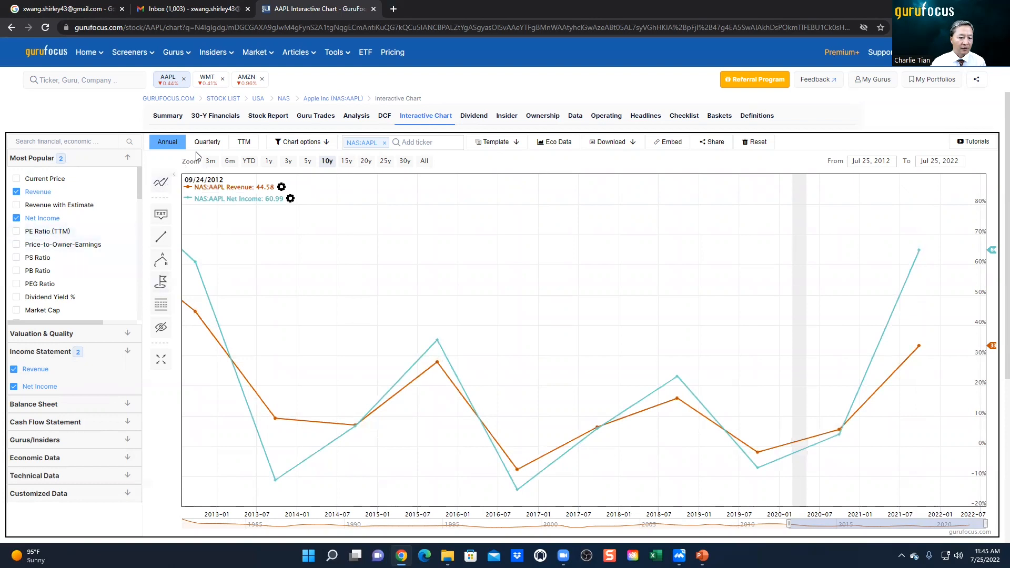
Step: Turn off % YOY so Revenue and Net Income are plotted as absolute values
click(276, 146)
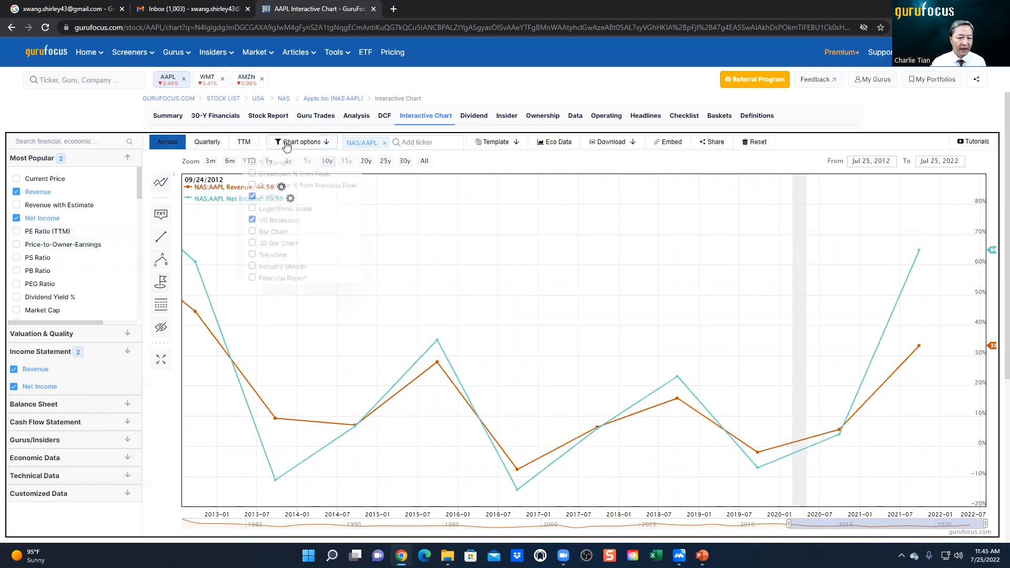
click(269, 198)
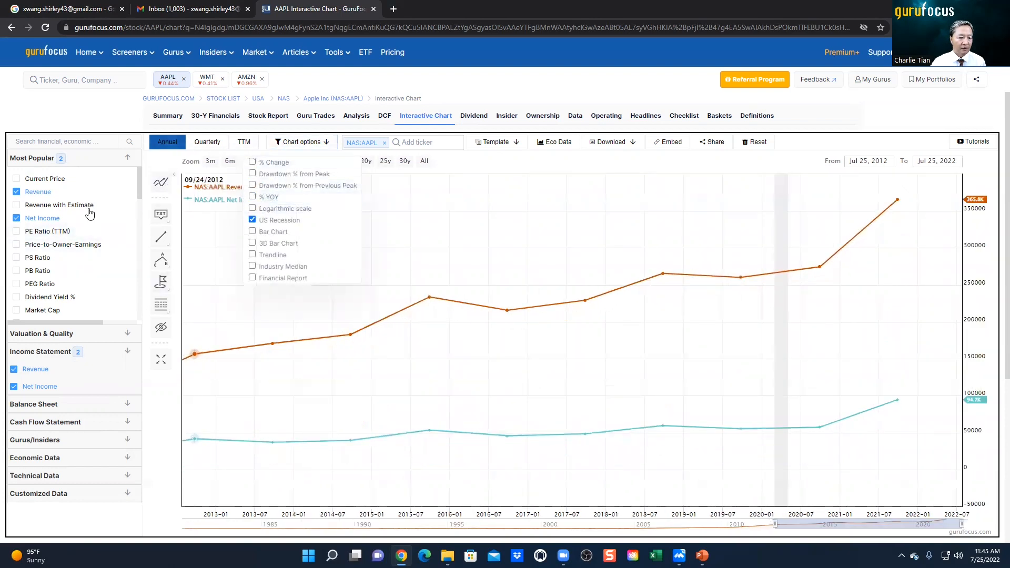
click(104, 119)
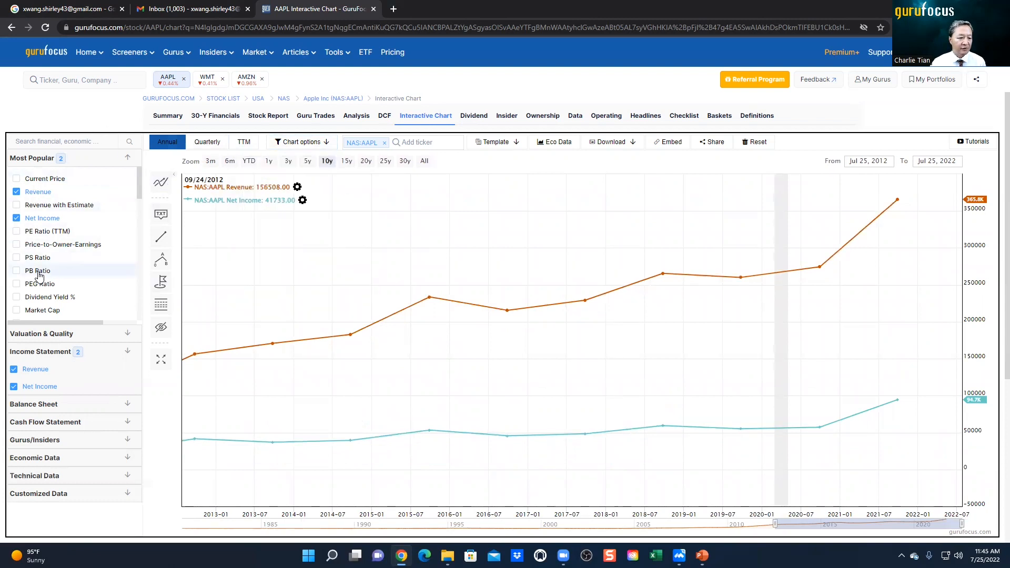
Step: Replace Revenue and Net Income on the chart with a PE Ratio (TTM) series colored orange-red
click(36, 235)
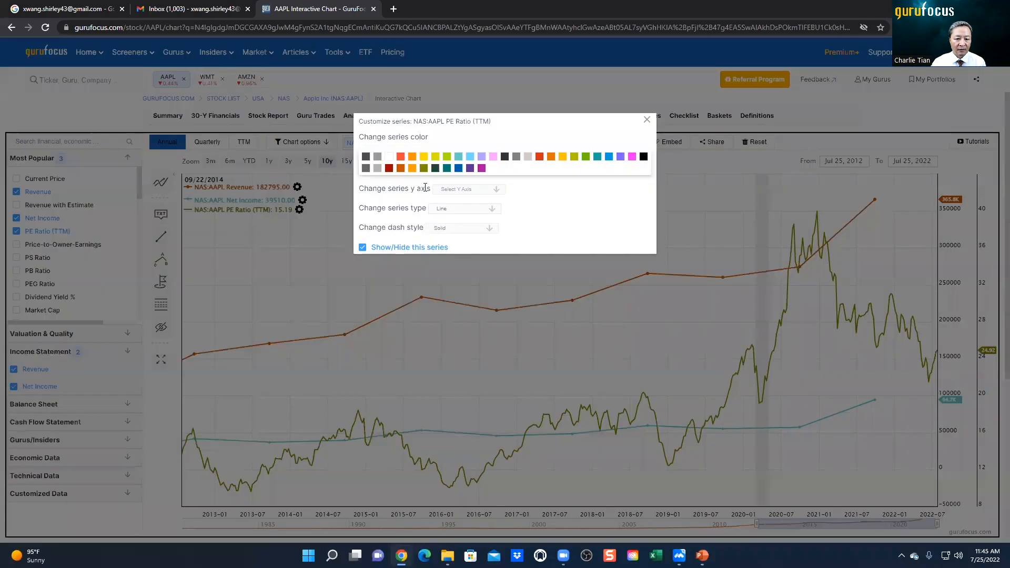
click(402, 160)
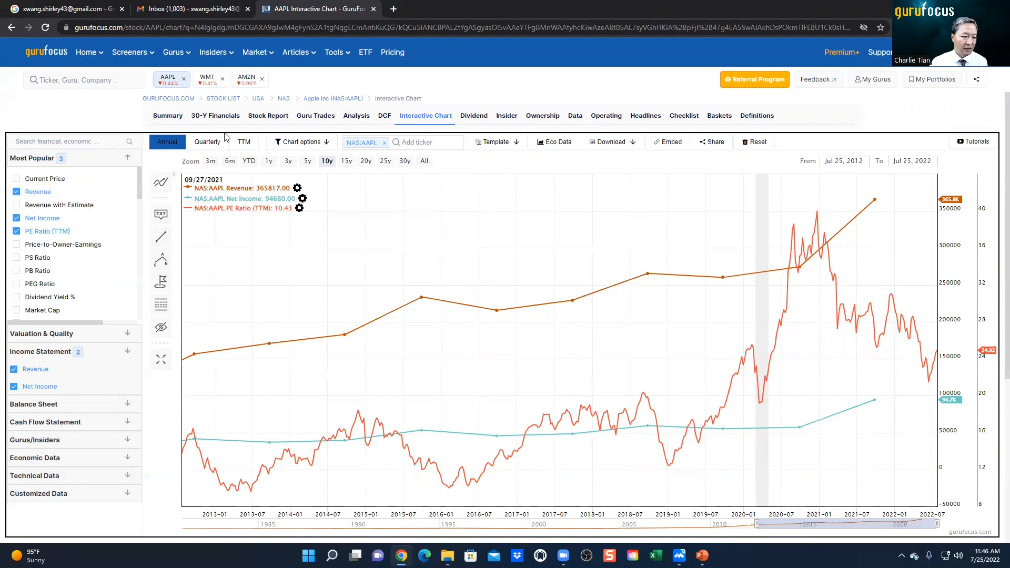
click(34, 220)
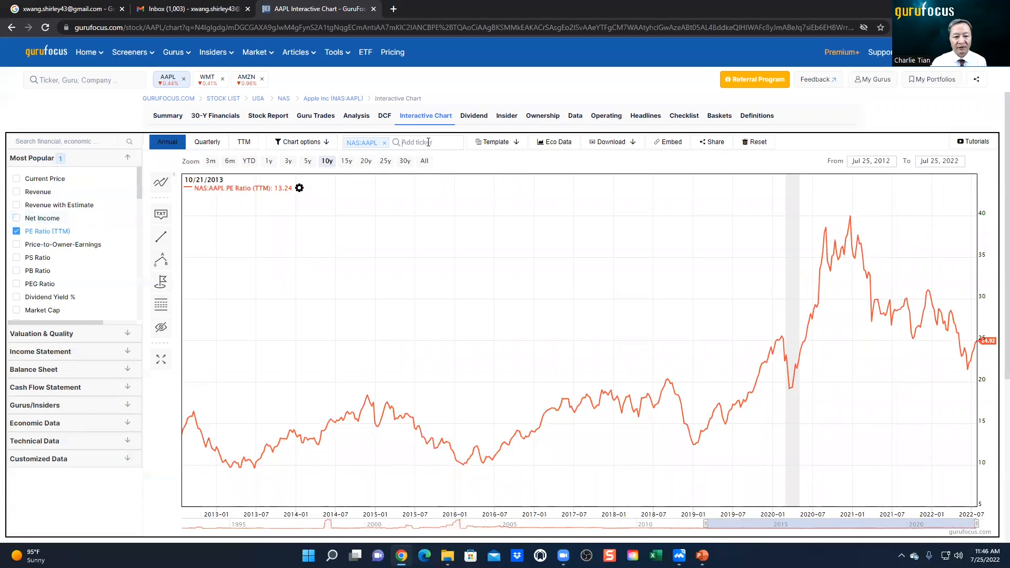
Step: Add the ticker GOOG for comparison and color its PE Ratio (TTM) line green
click(429, 142)
text(goog)
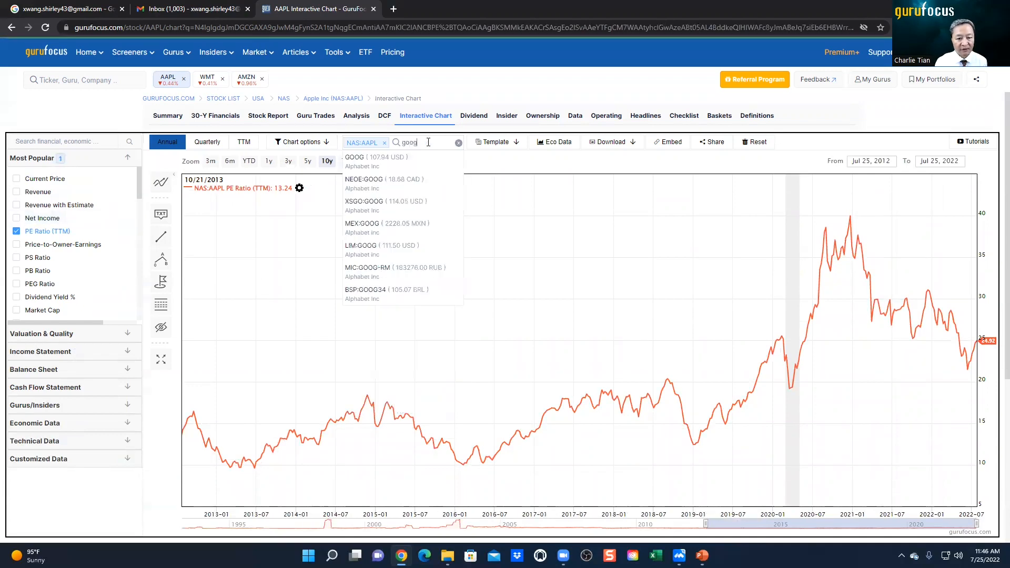
key(Return)
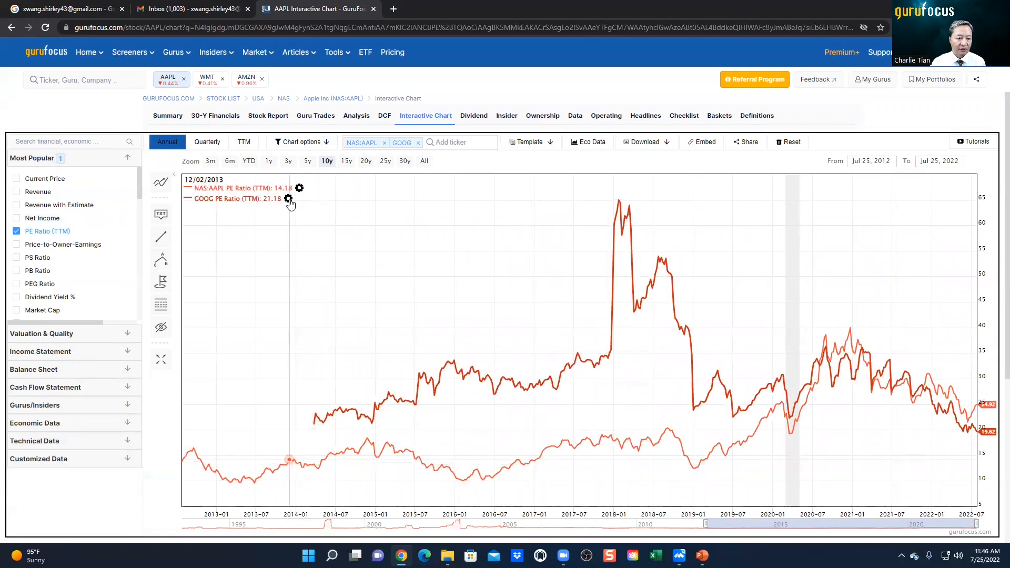
click(289, 201)
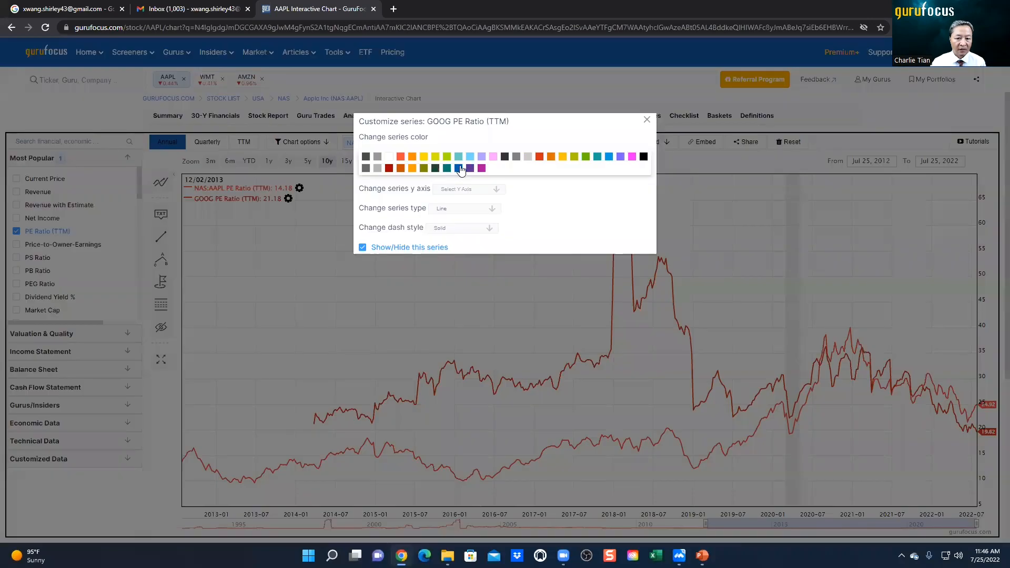
click(574, 158)
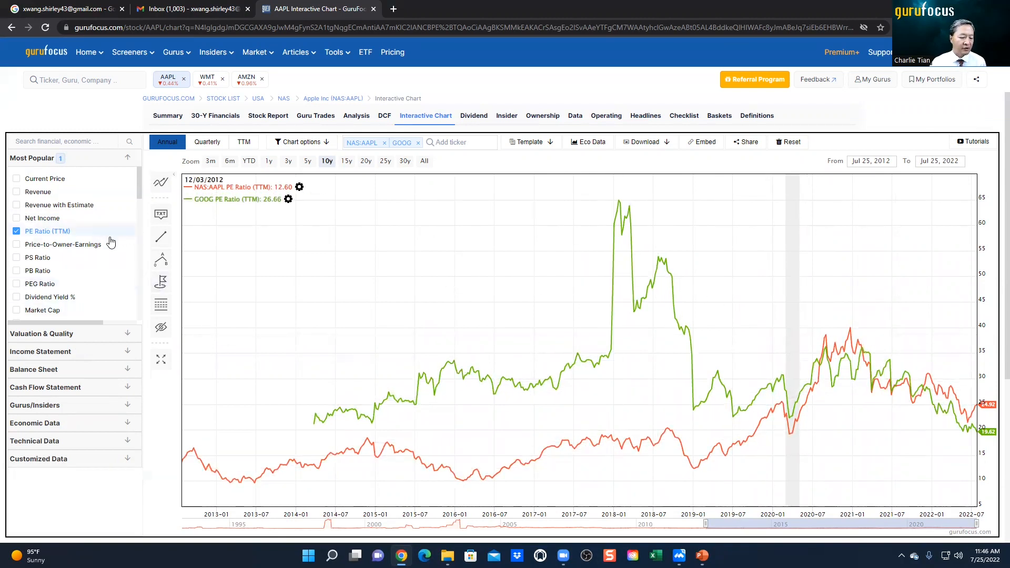
Step: Search the metrics for "cash", add Cash and Cash Equivalents to the chart, and clear the search
click(92, 142)
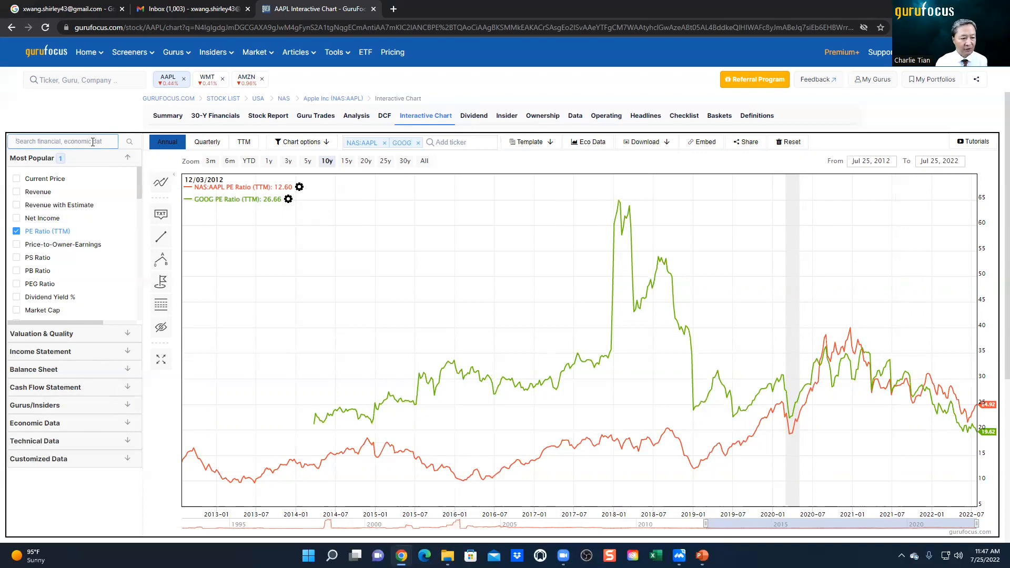
text(ca)
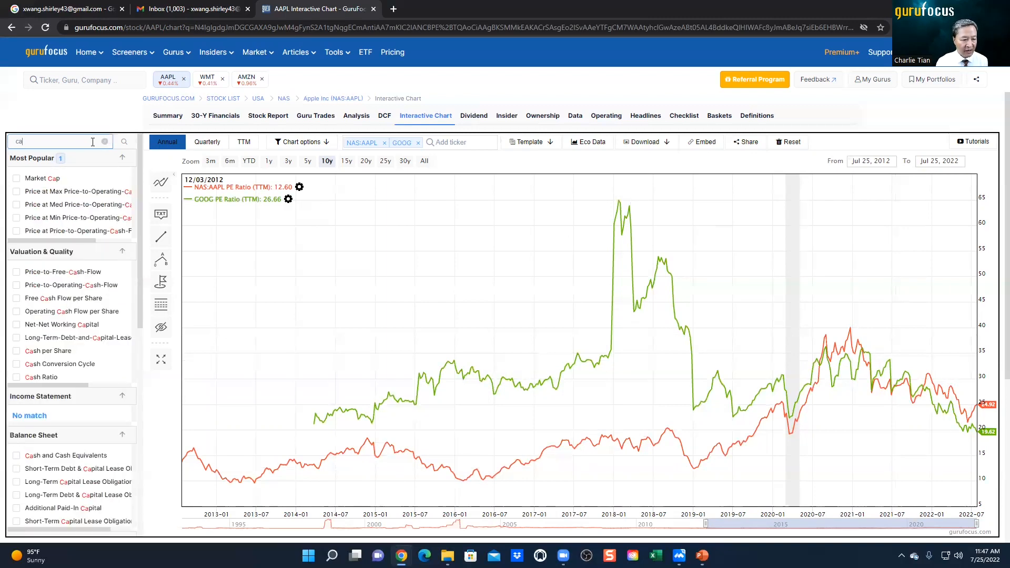
text(sh)
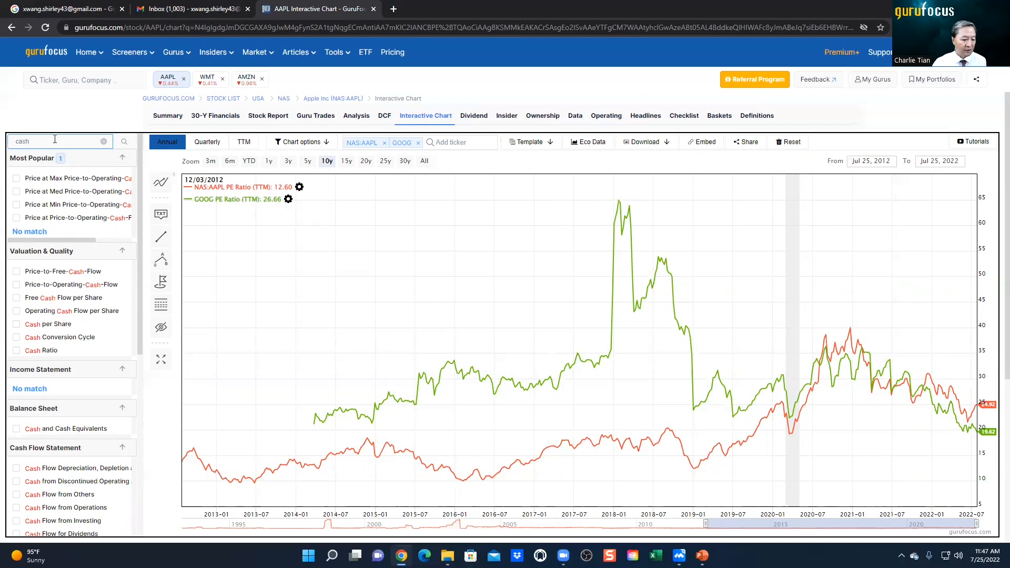
text( an)
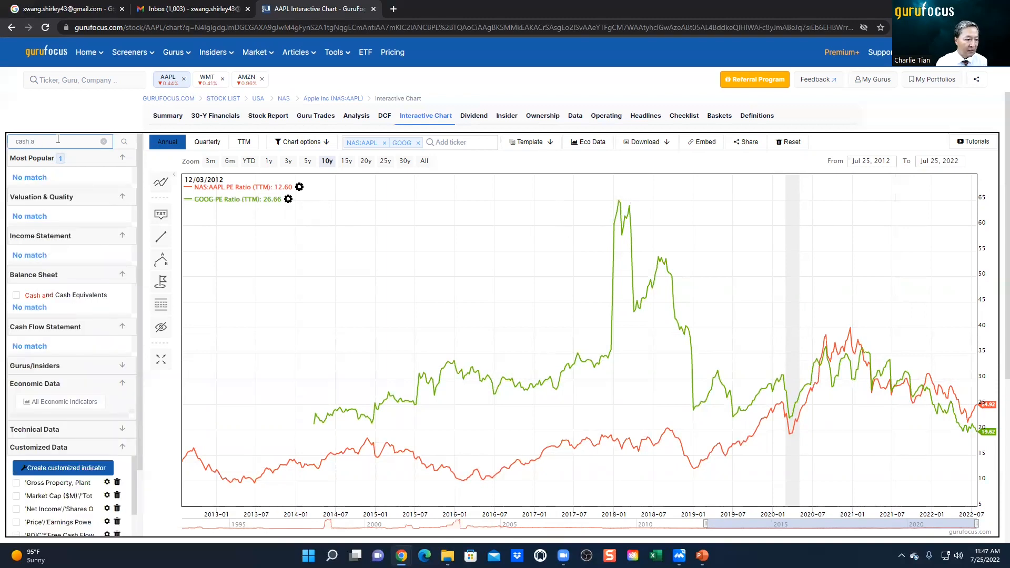
key(BackSpace)
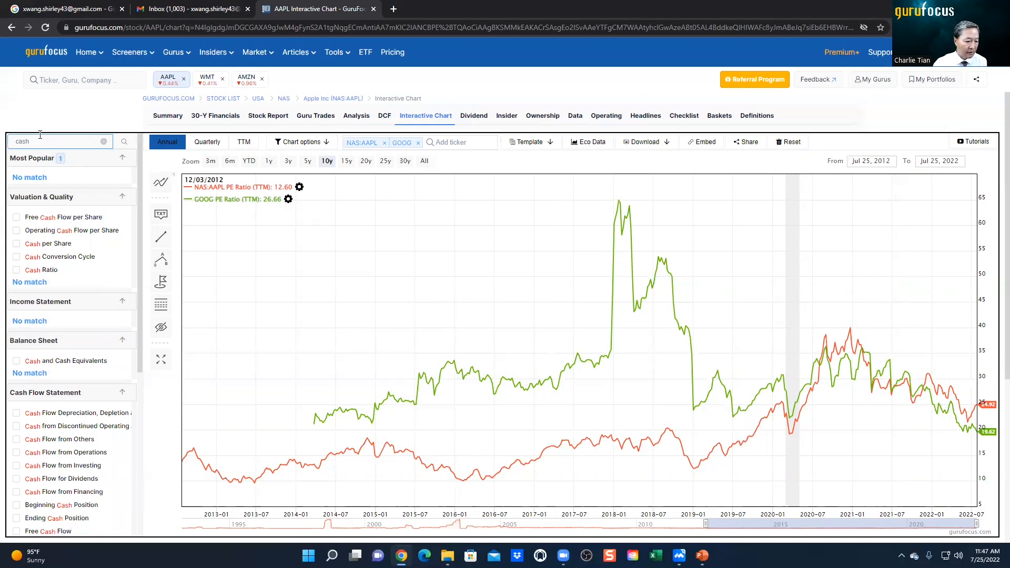
click(17, 362)
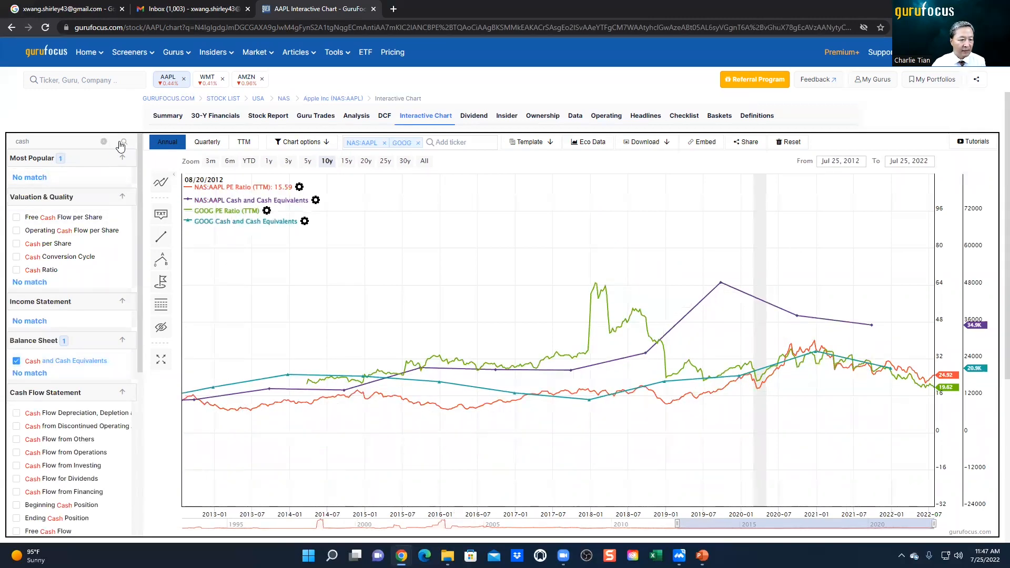
click(104, 143)
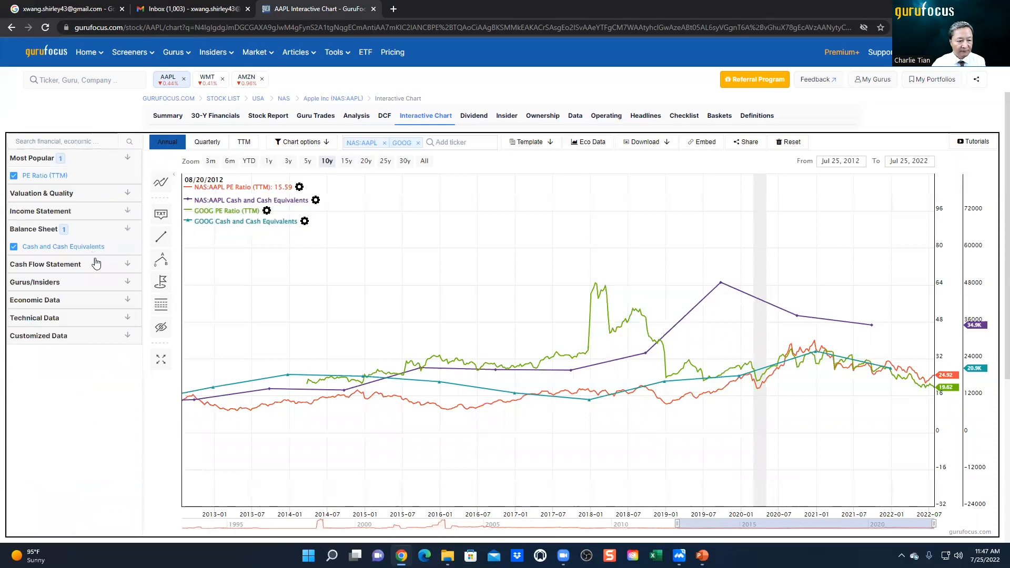
Step: Remove the PE Ratio (TTM) and Cash and Cash Equivalents series from the chart
click(13, 179)
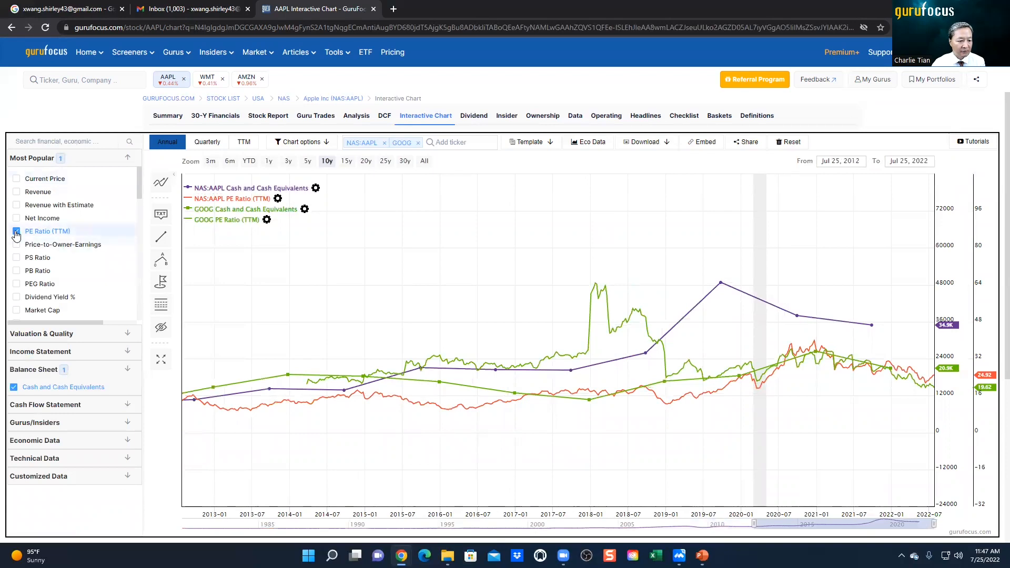
click(16, 232)
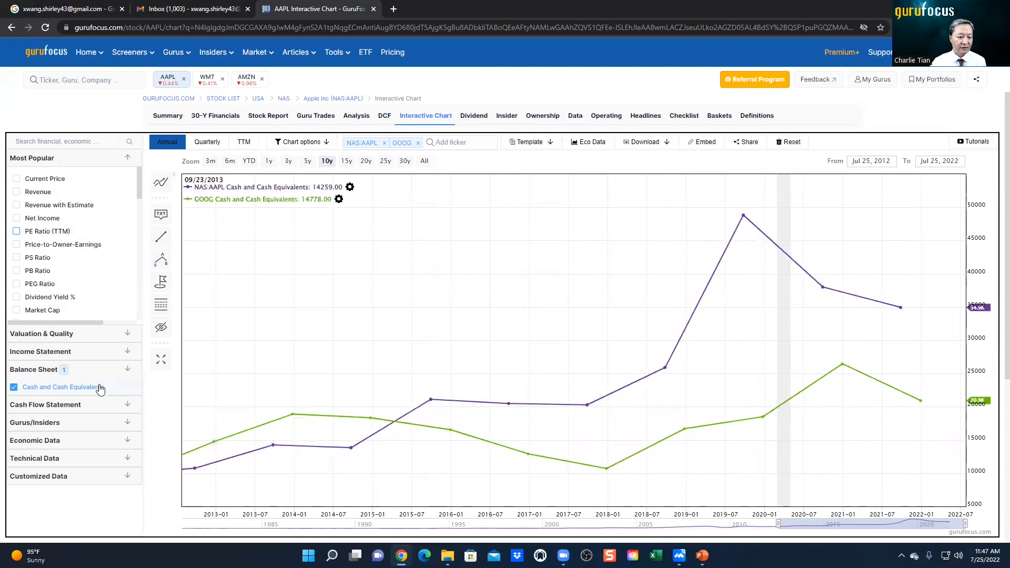
click(14, 389)
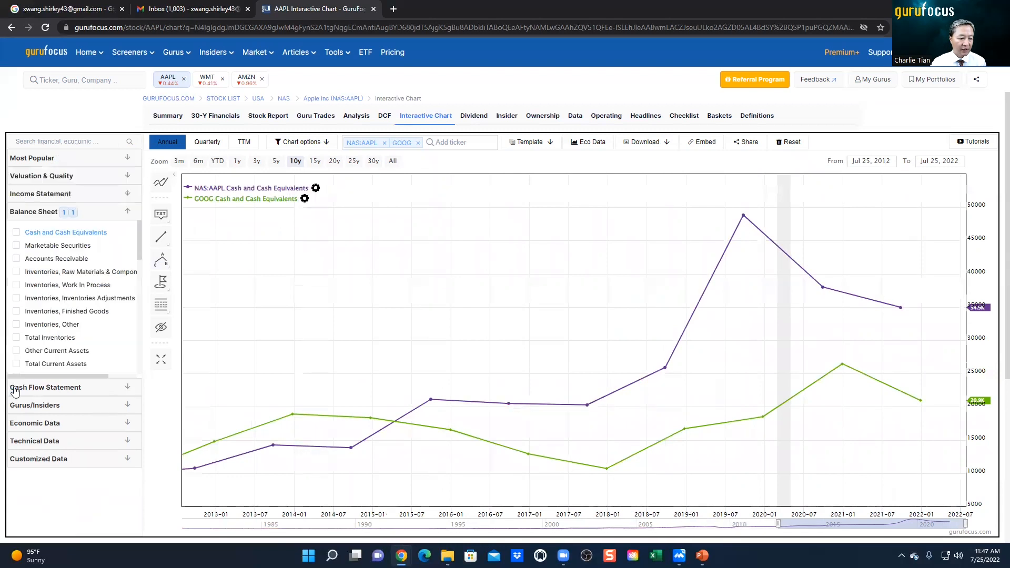
click(16, 233)
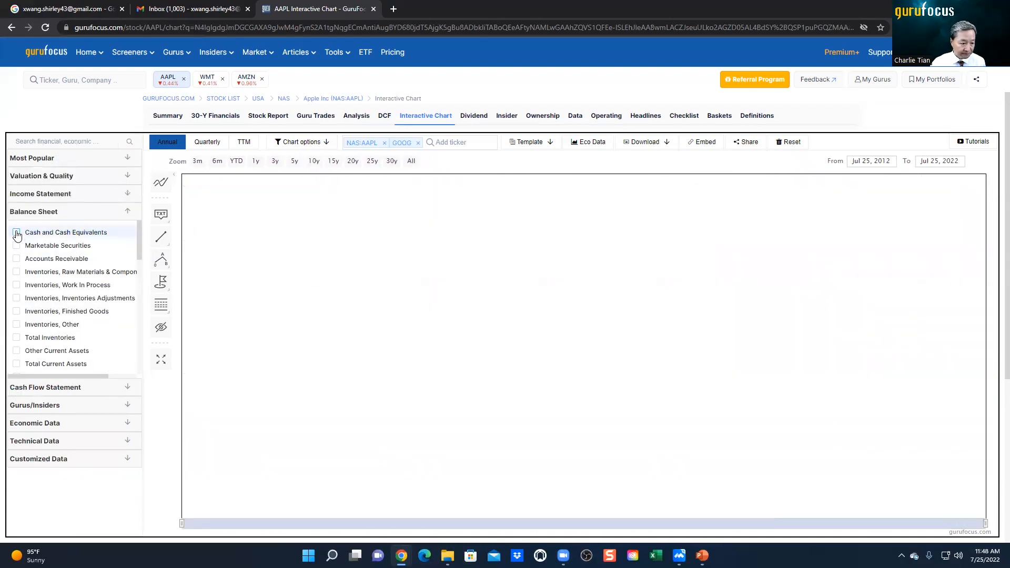
Step: Add the Revenue series from the most popular metrics to the chart
click(118, 160)
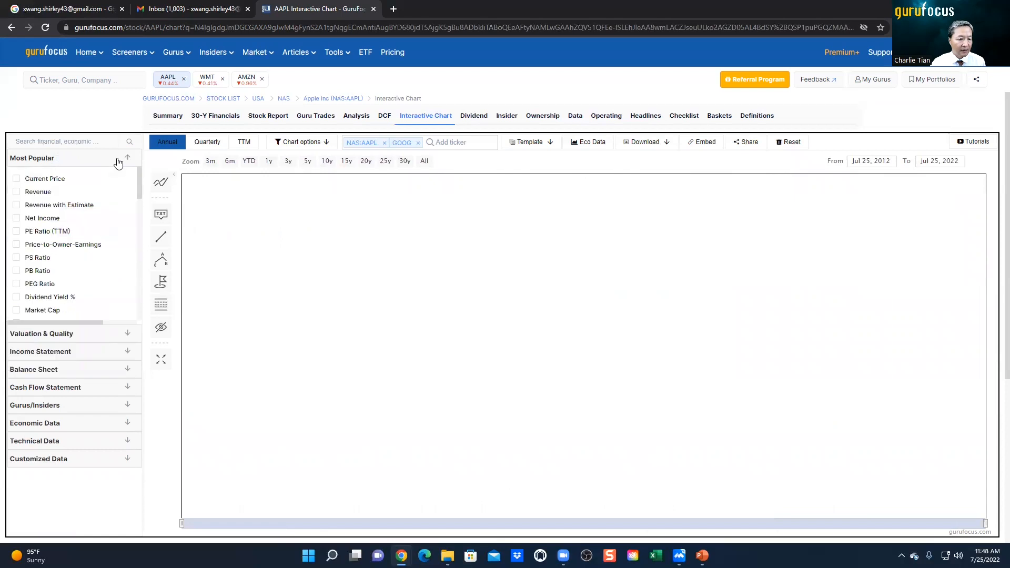
click(16, 192)
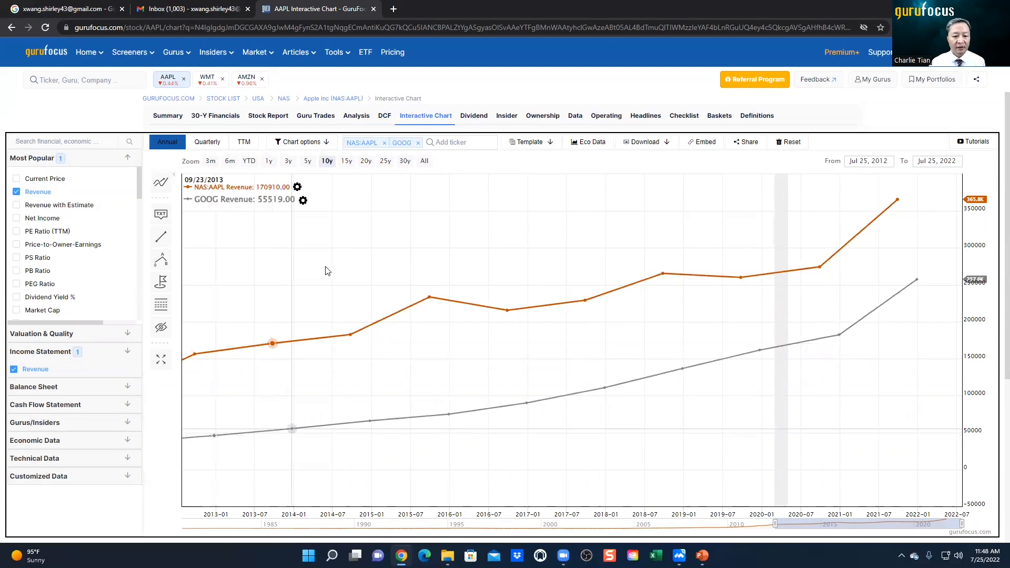
Step: Create and save a customized indicator named test5 with the formula Revenue / Cost of Goods Sold
click(77, 476)
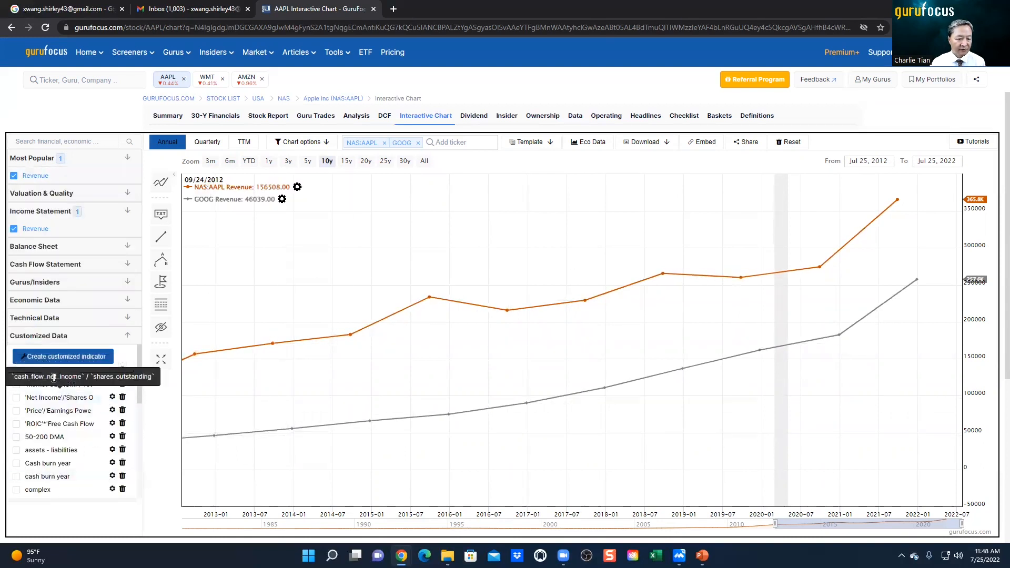
click(90, 359)
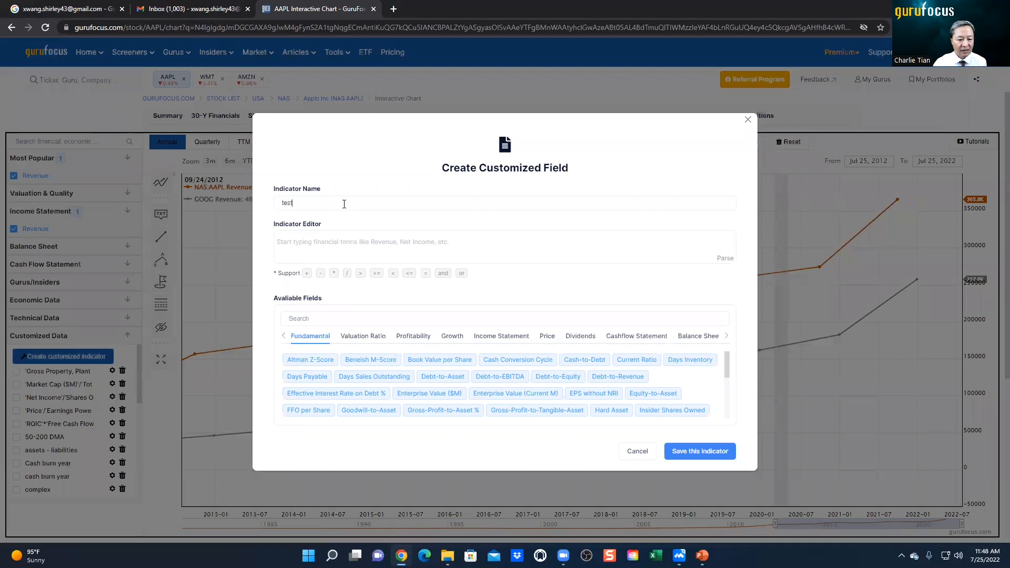
click(333, 238)
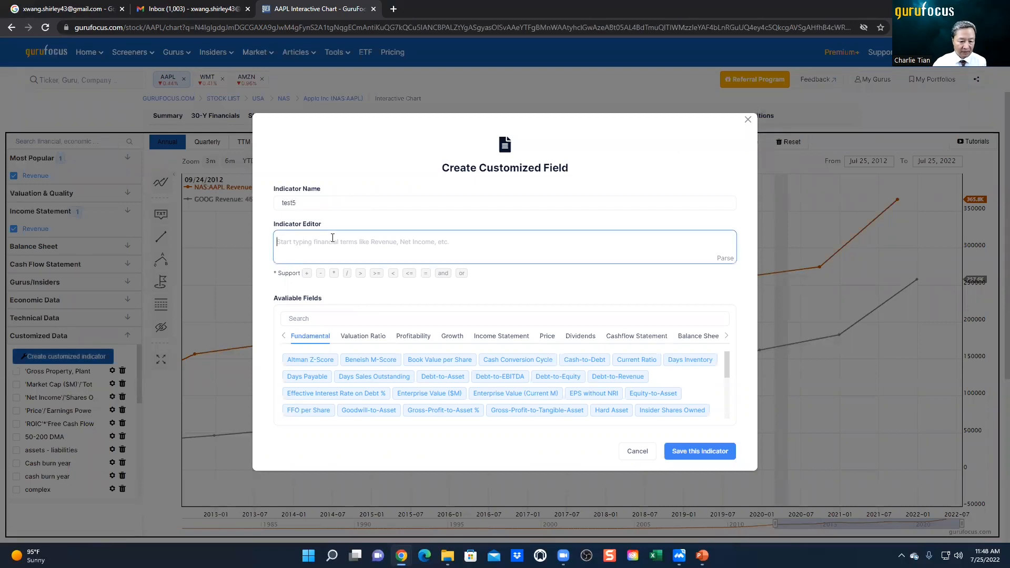
text(rev)
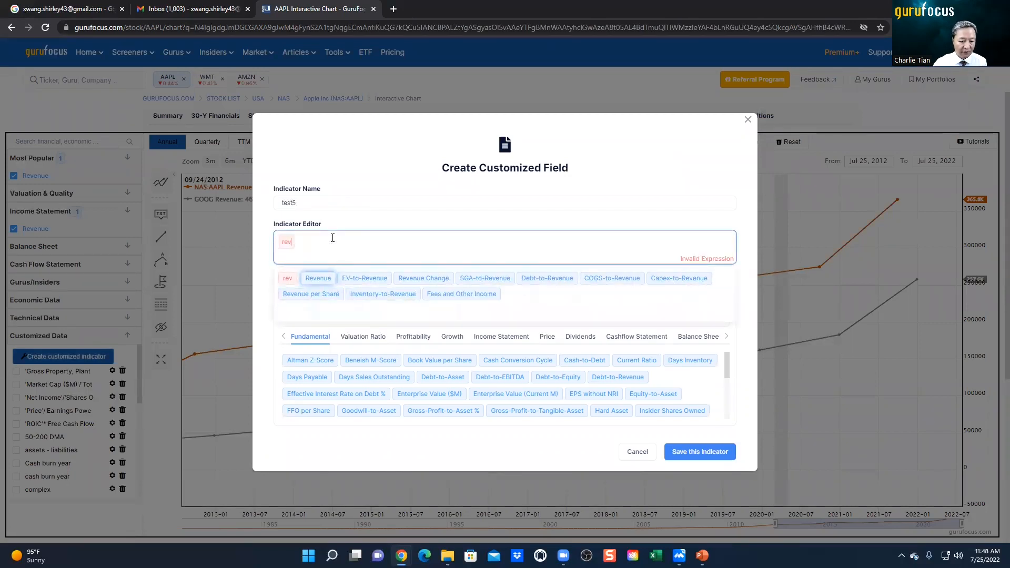
click(318, 278)
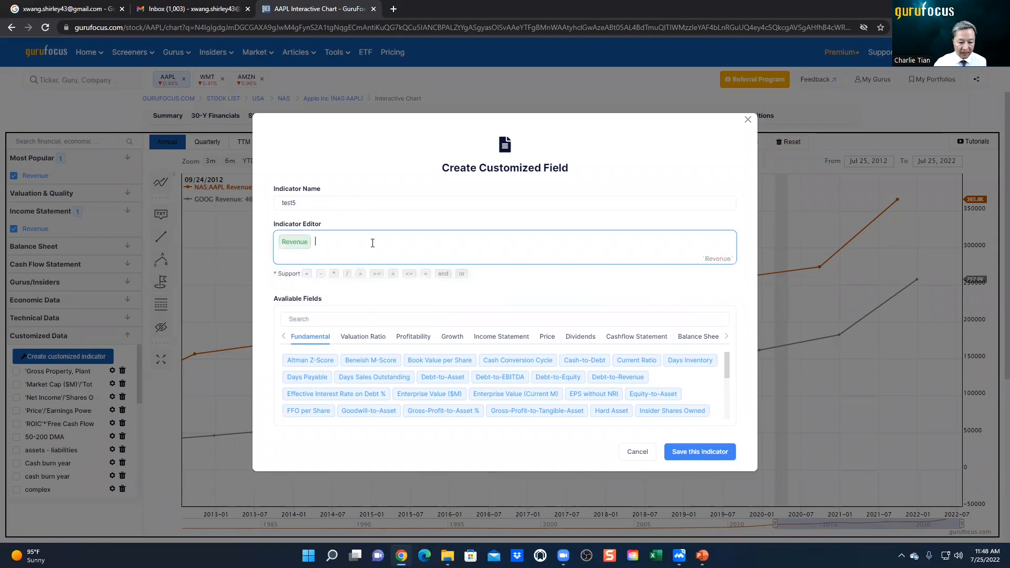
text(/cost)
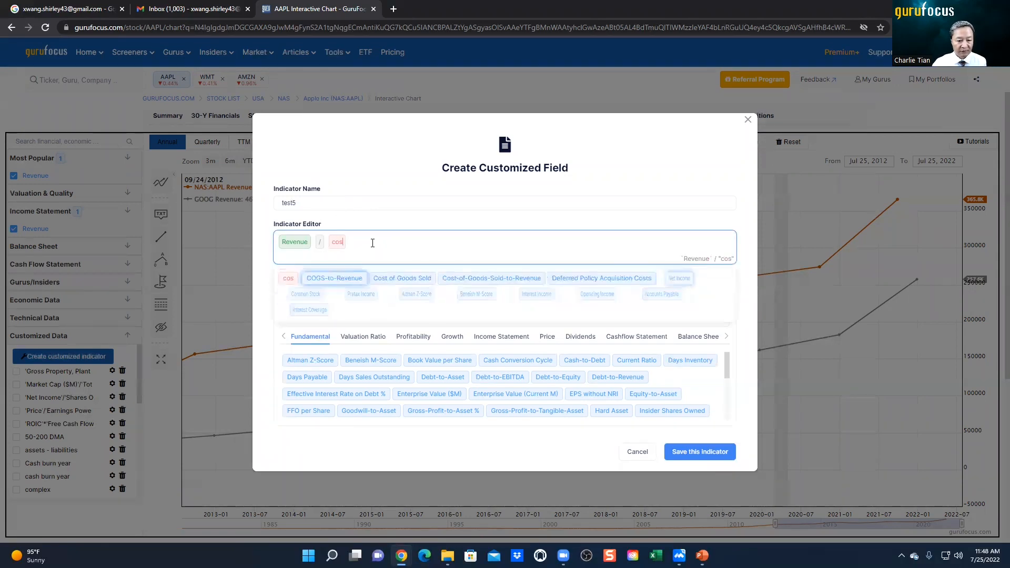
click(390, 279)
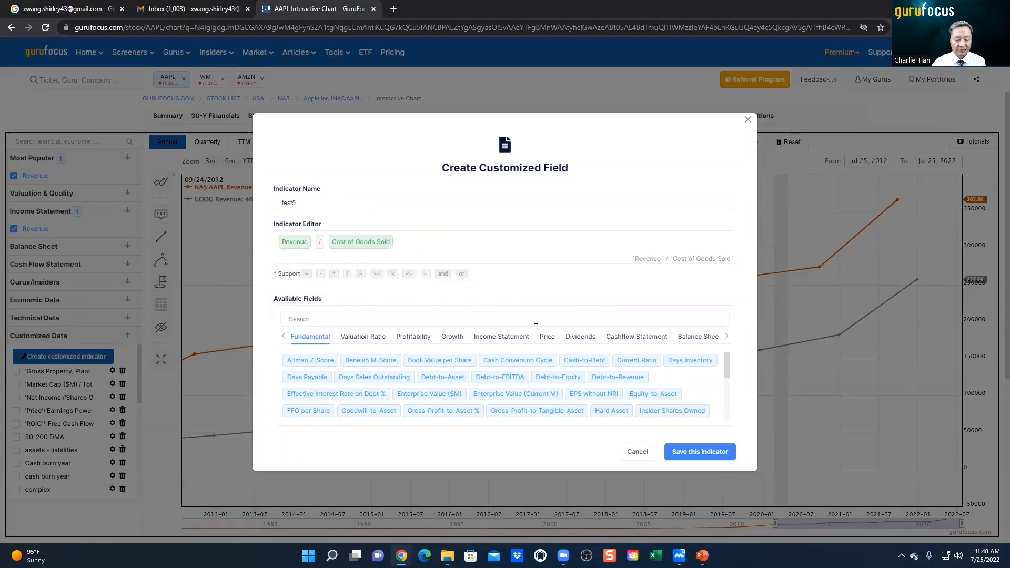
click(693, 453)
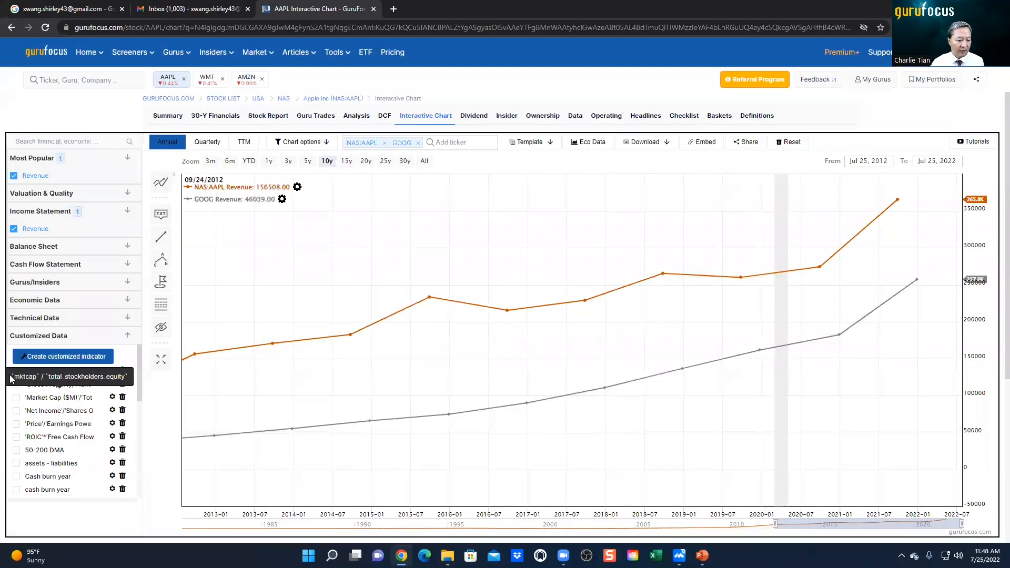
Step: Add the customized indicator test5 to the chart and remove Revenue
click(16, 373)
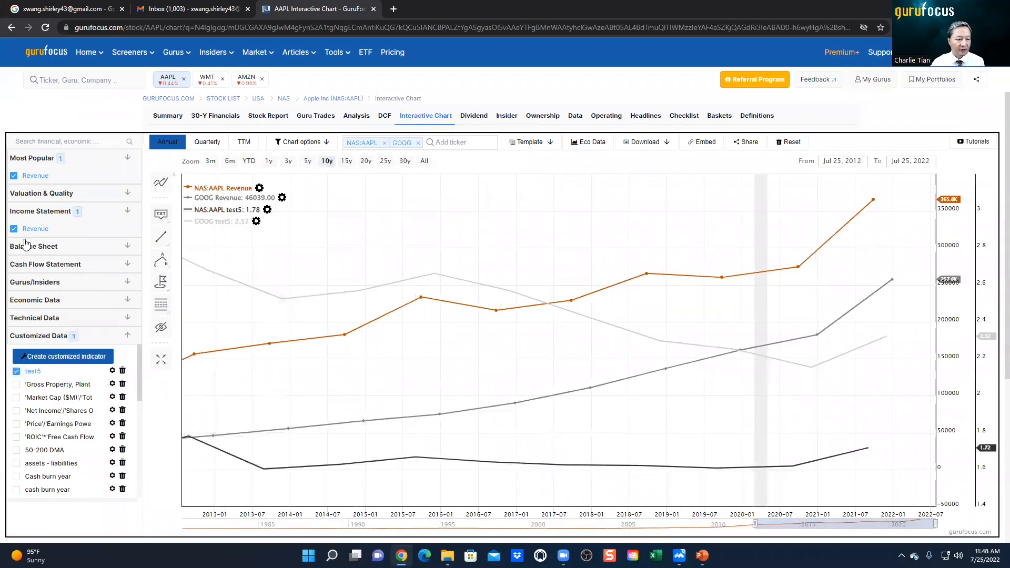
click(15, 176)
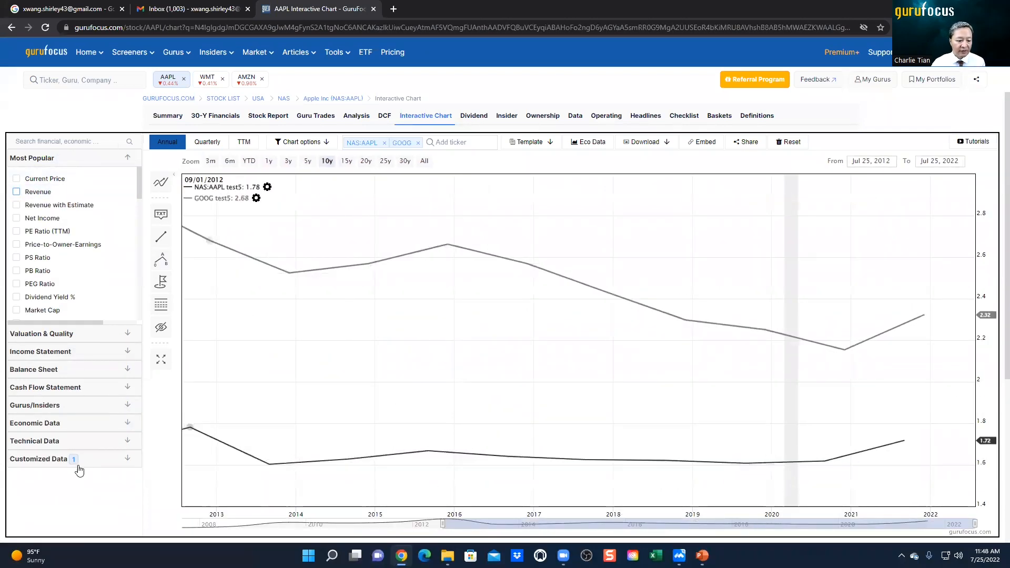
Step: Replace test5 on the chart with Gross Margin %, found by searching the metrics for "margin"
click(127, 459)
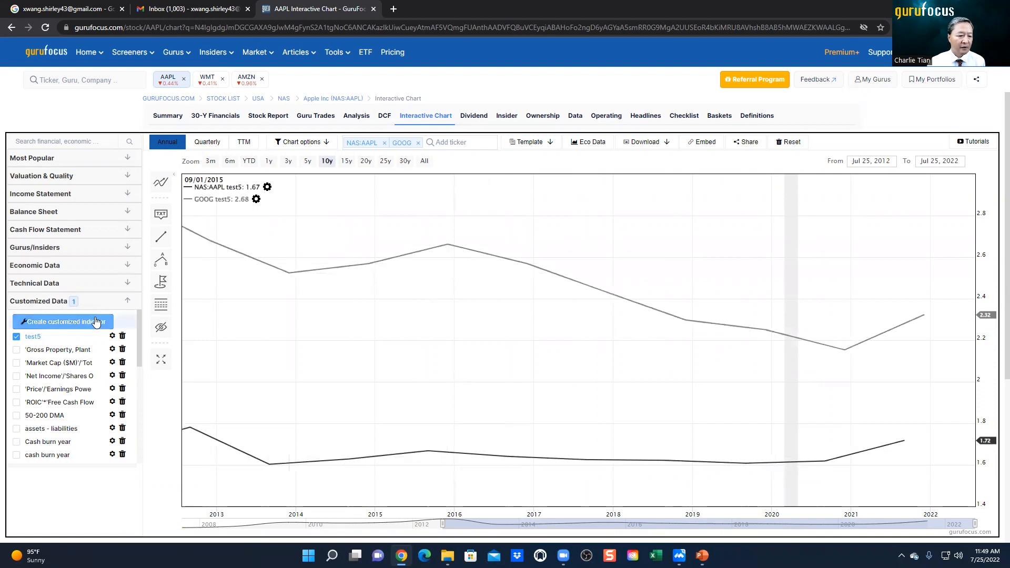
click(16, 337)
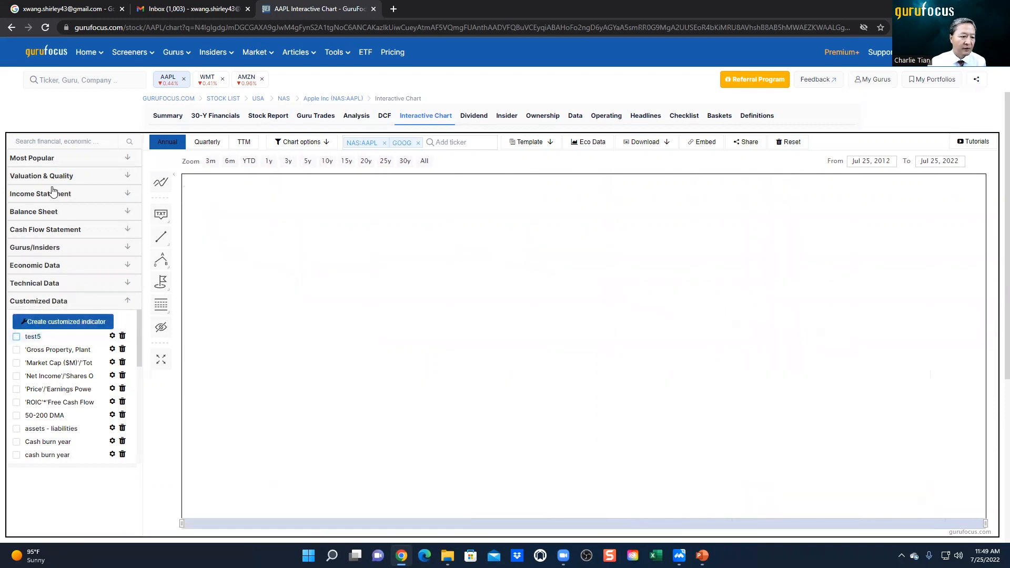
click(91, 141)
text(margin)
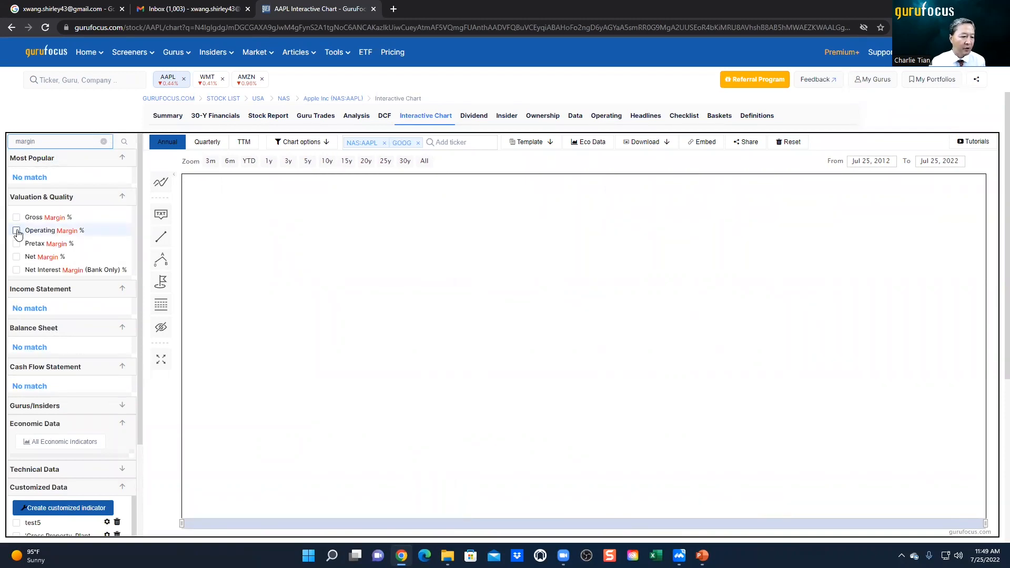
click(17, 218)
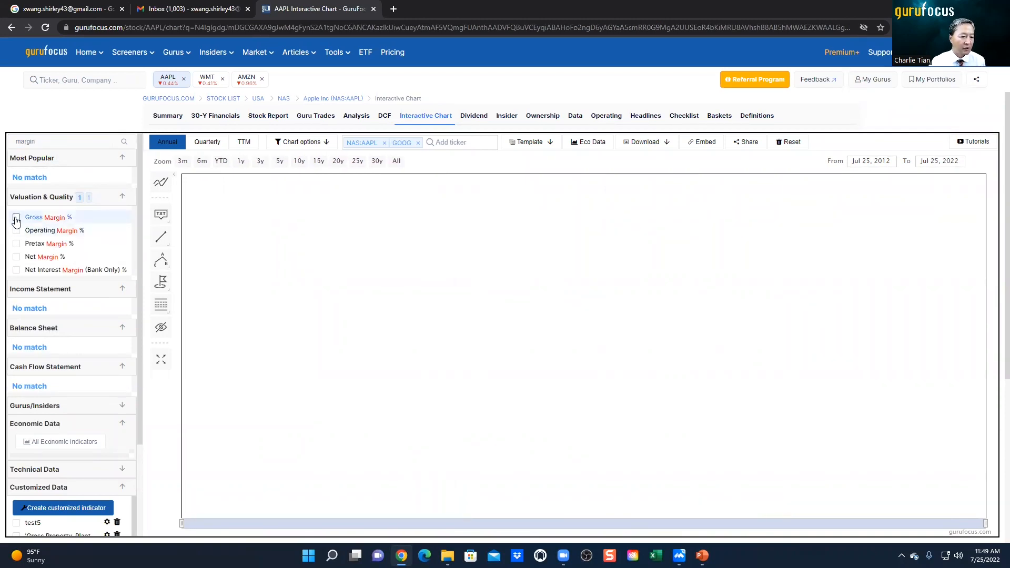
Step: Replace Gross Margin % on the chart with Net Margin % for both tickers
click(17, 257)
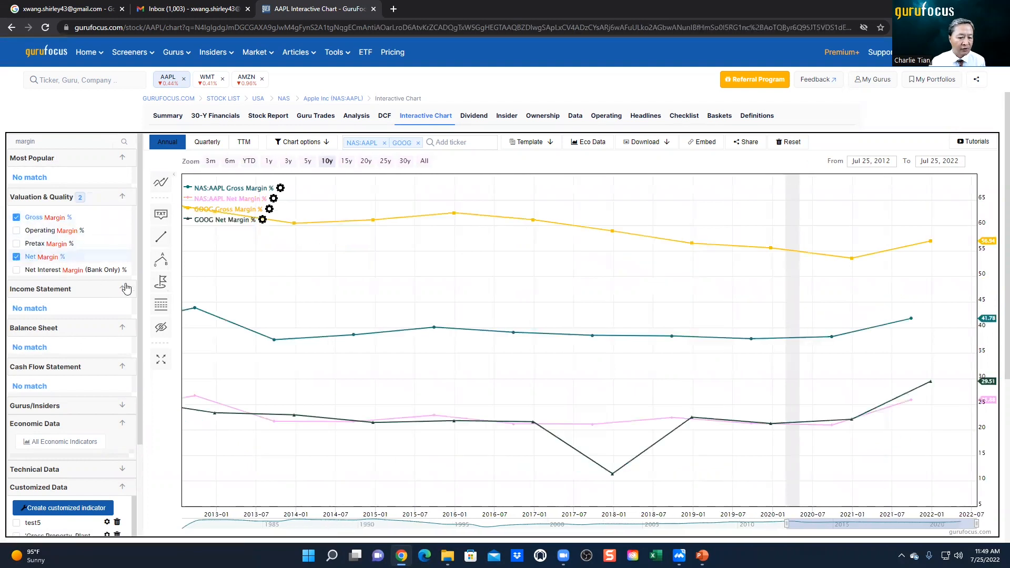
click(16, 257)
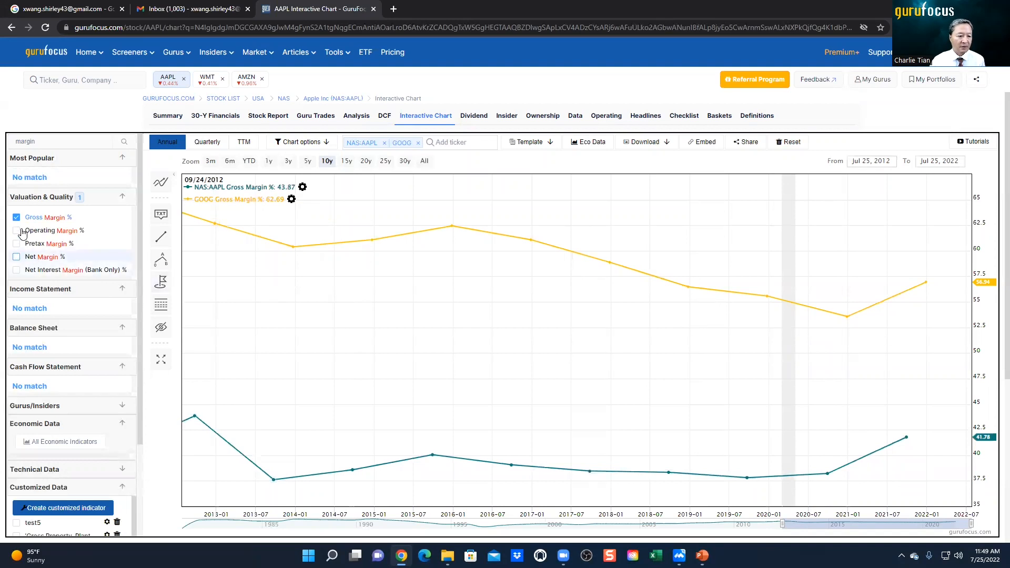
click(35, 220)
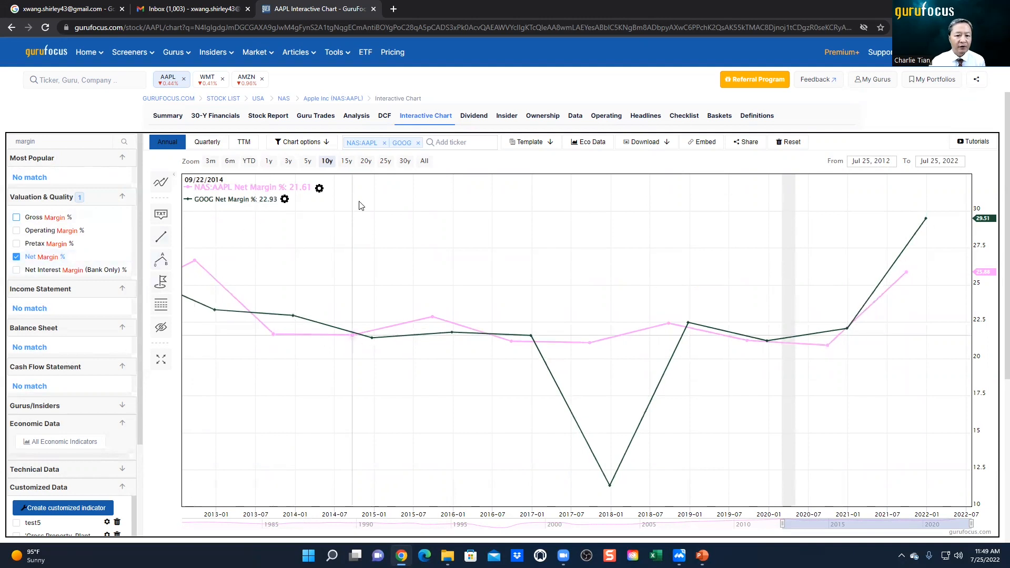
click(316, 143)
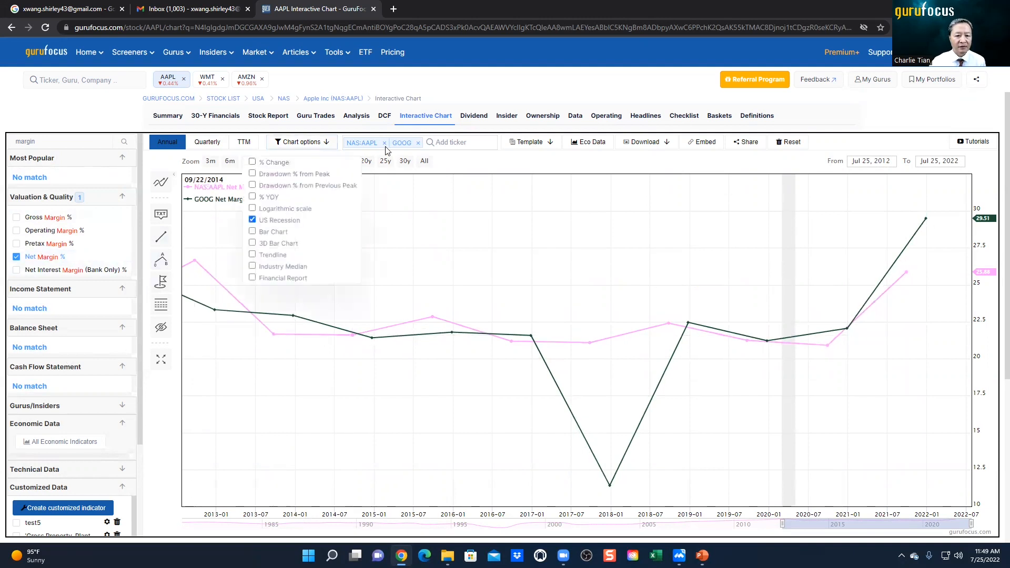
click(447, 94)
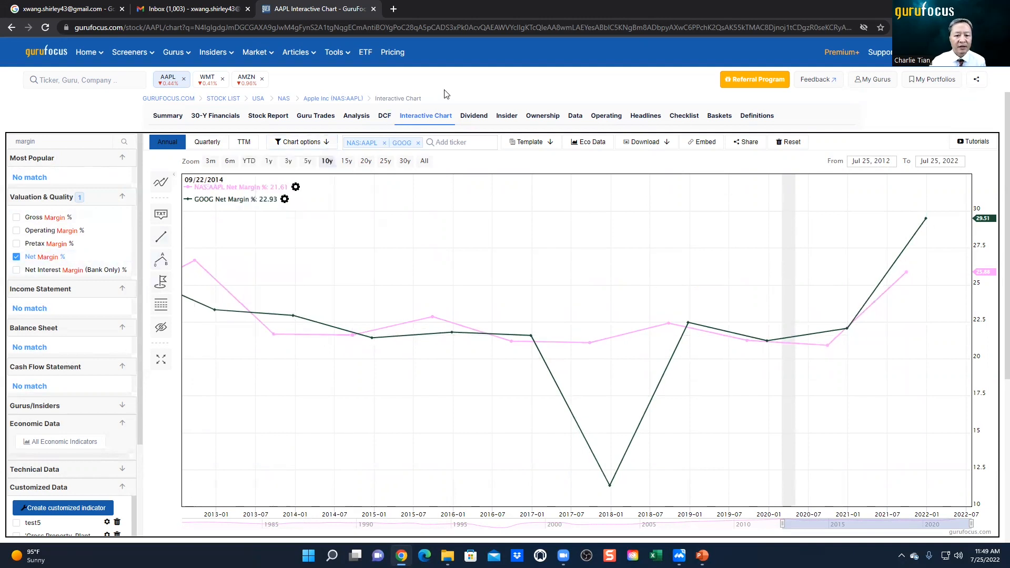
Step: Apply the built-in Peter Lynch Chart template and remove the GOOG ticker from the comparison
click(537, 145)
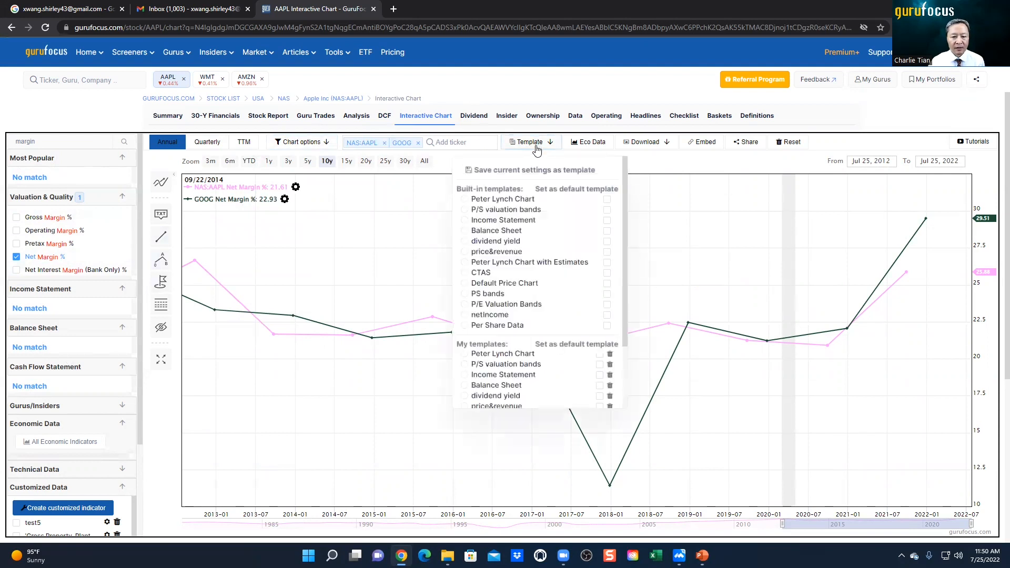
click(525, 204)
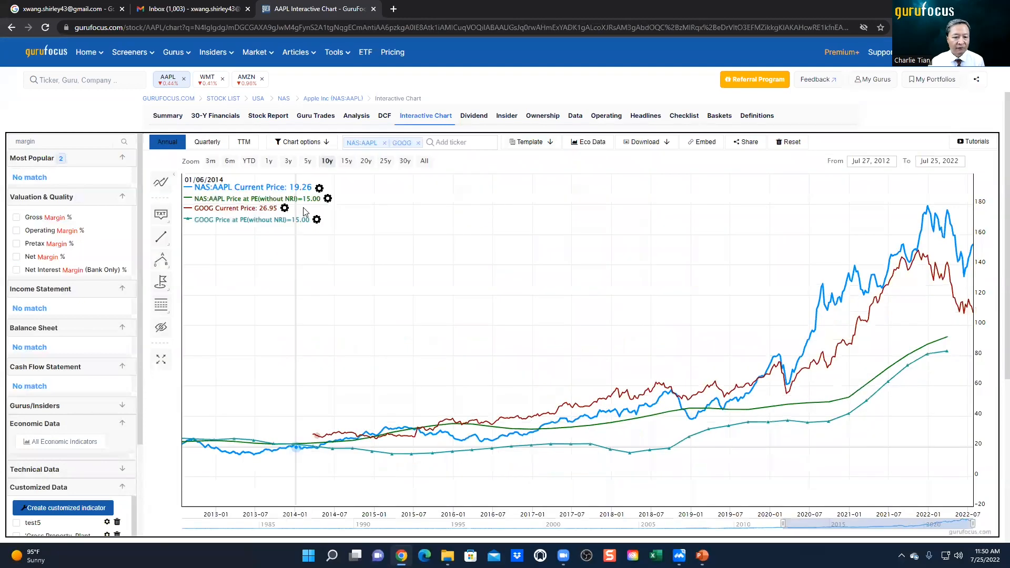
click(418, 143)
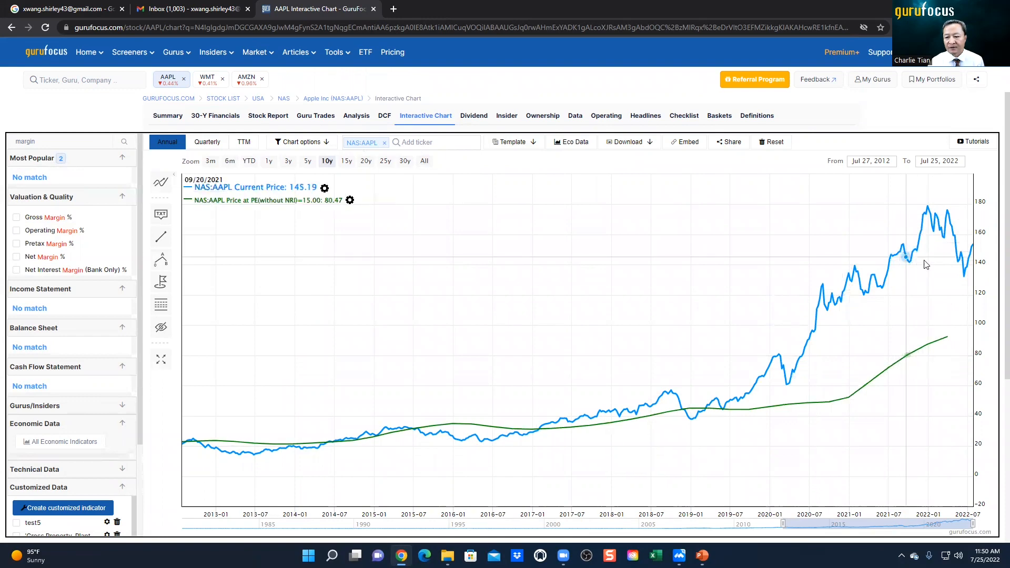
Step: Apply the built-in P/S valuation bands template to the AAPL chart
click(517, 148)
click(475, 210)
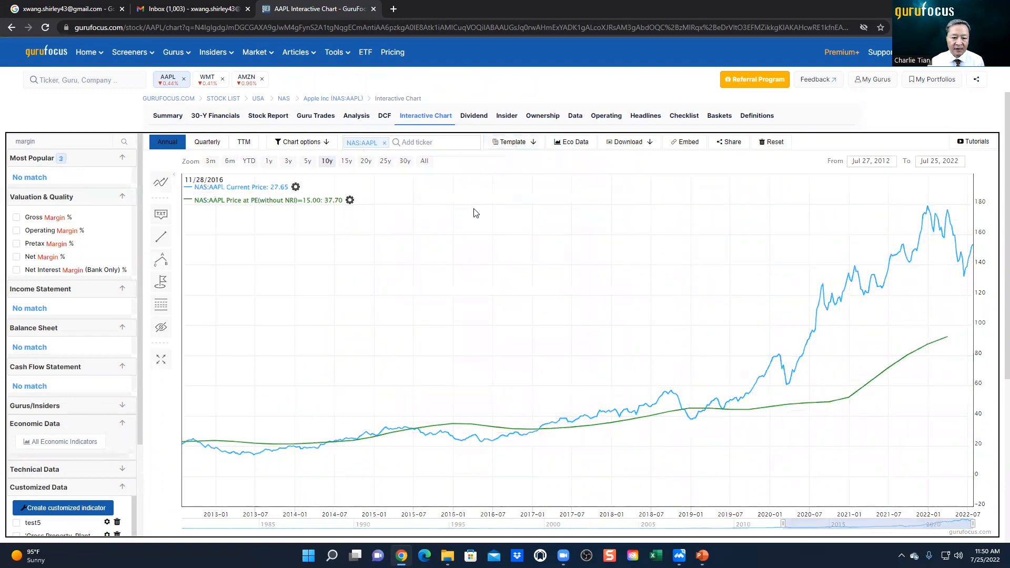
click(520, 146)
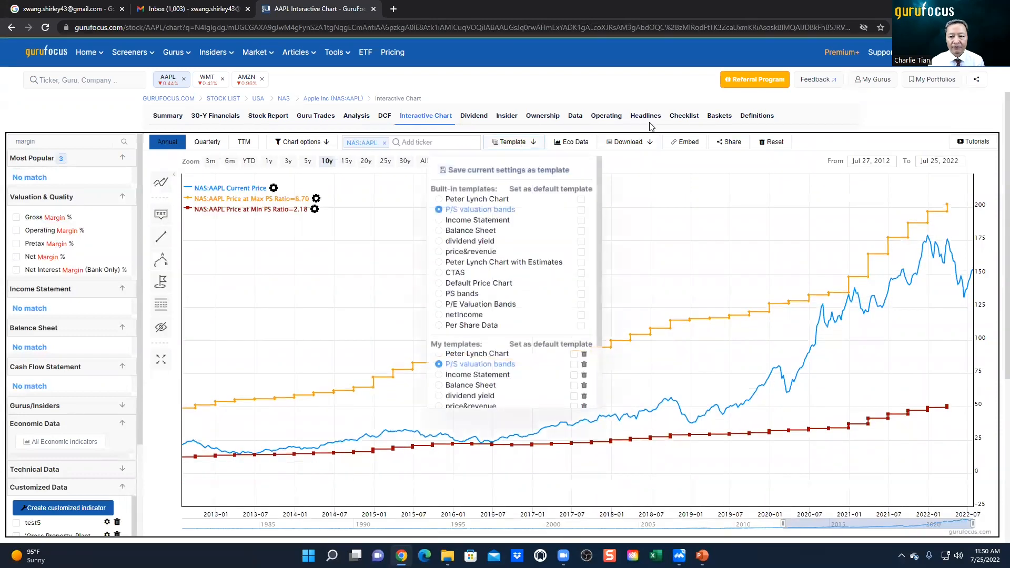
click(645, 92)
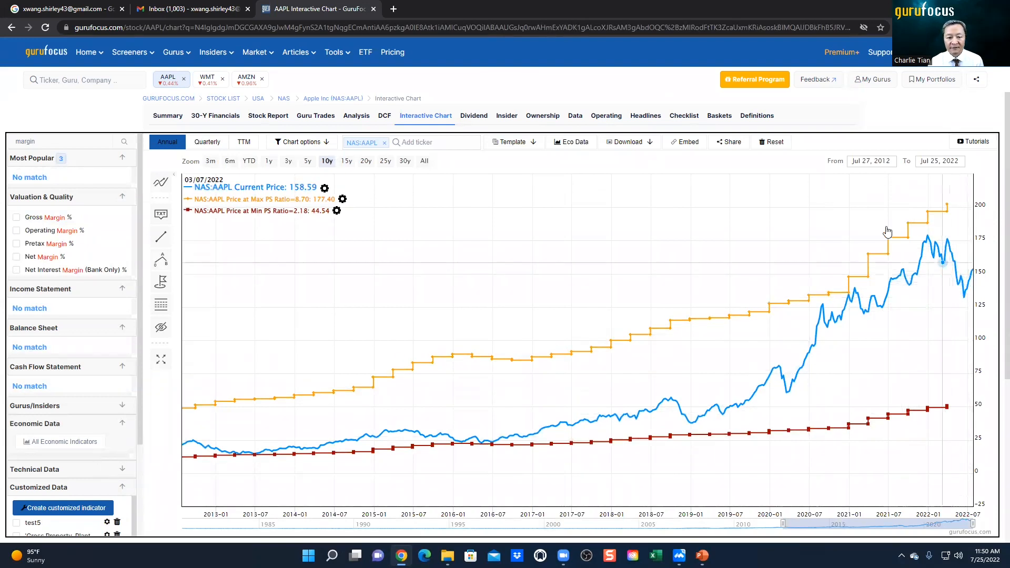
Step: Switch the AAPL chart to the dividend yield template and from there to Peter Lynch Chart with Estimates
click(515, 147)
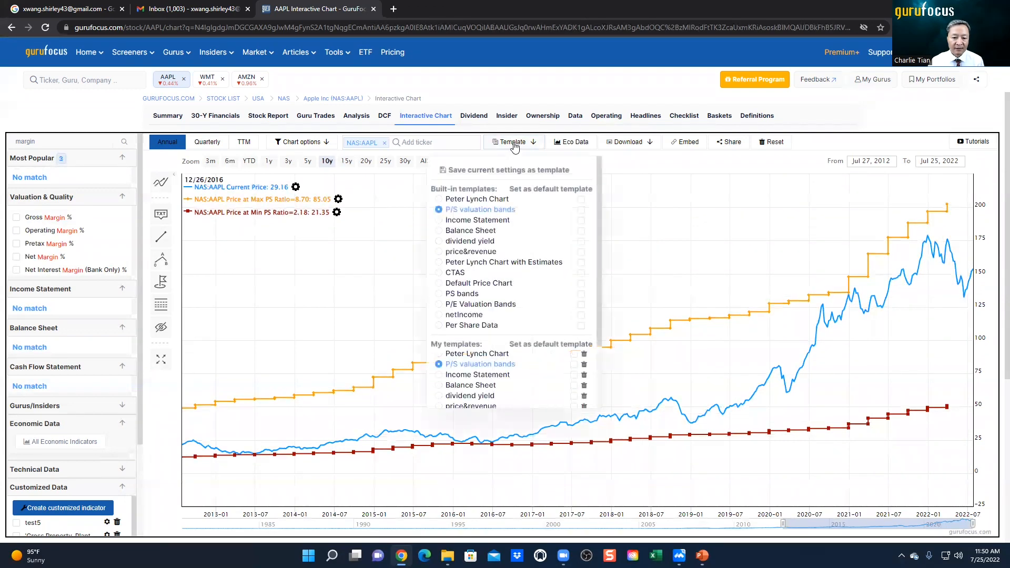
click(468, 242)
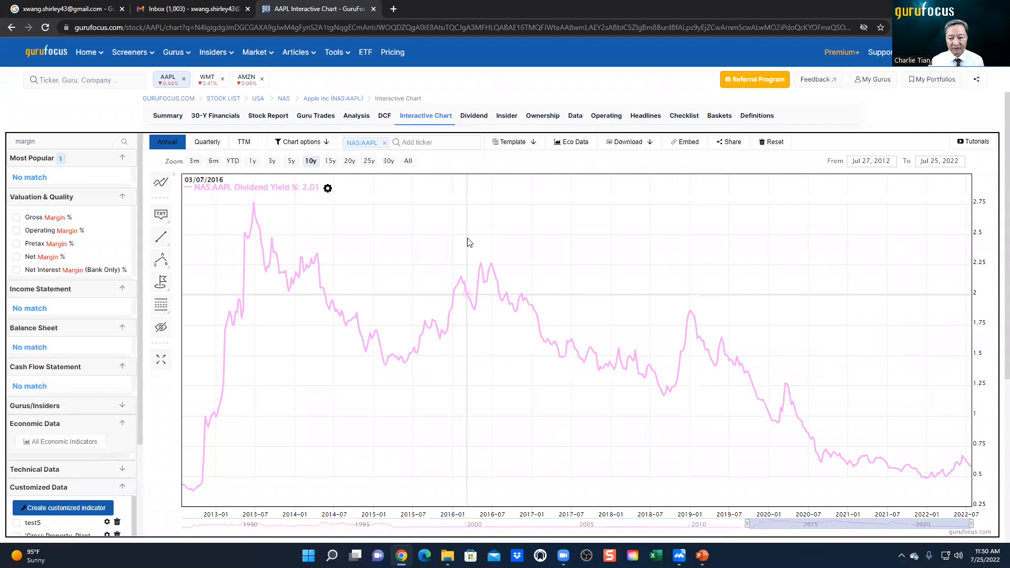
click(513, 142)
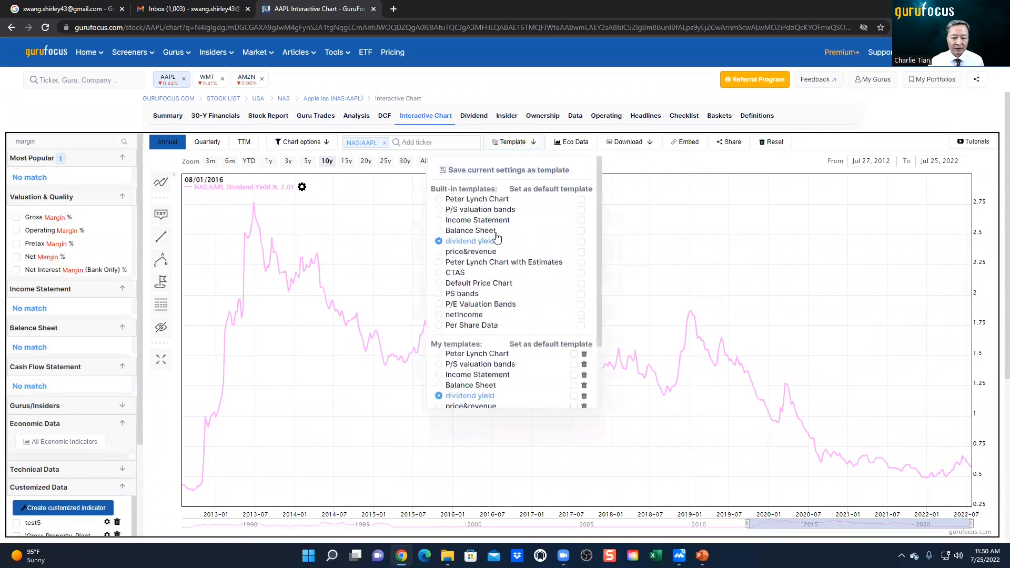
click(496, 264)
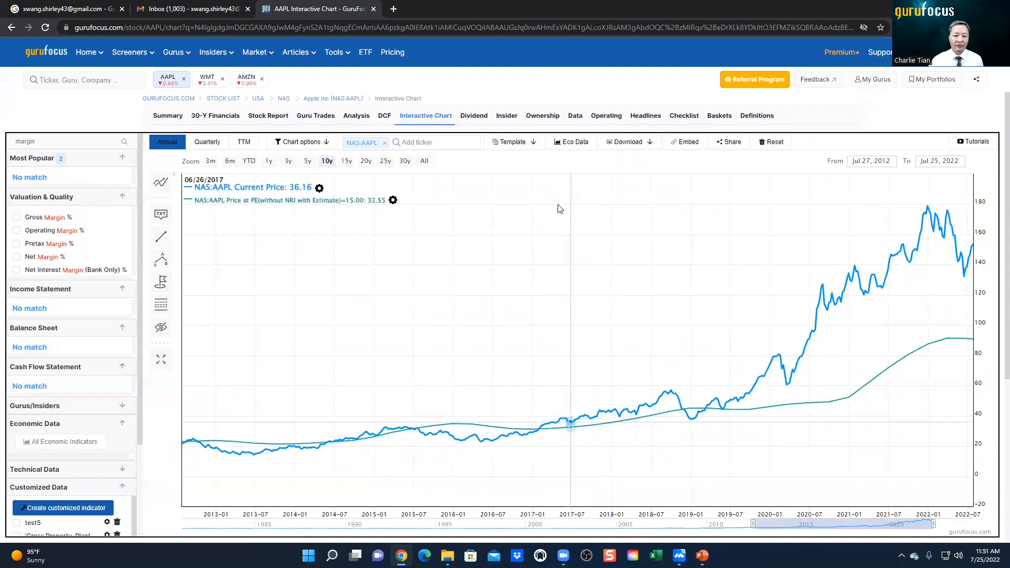
Step: Switch the chart from Peter Lynch Chart with Estimates back to the P/S valuation bands template
click(524, 147)
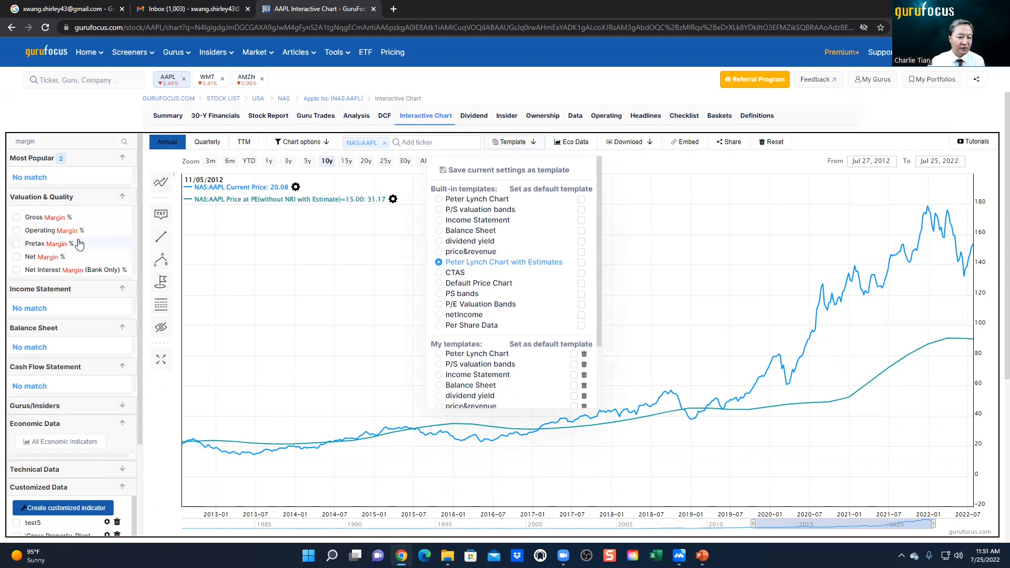
click(524, 147)
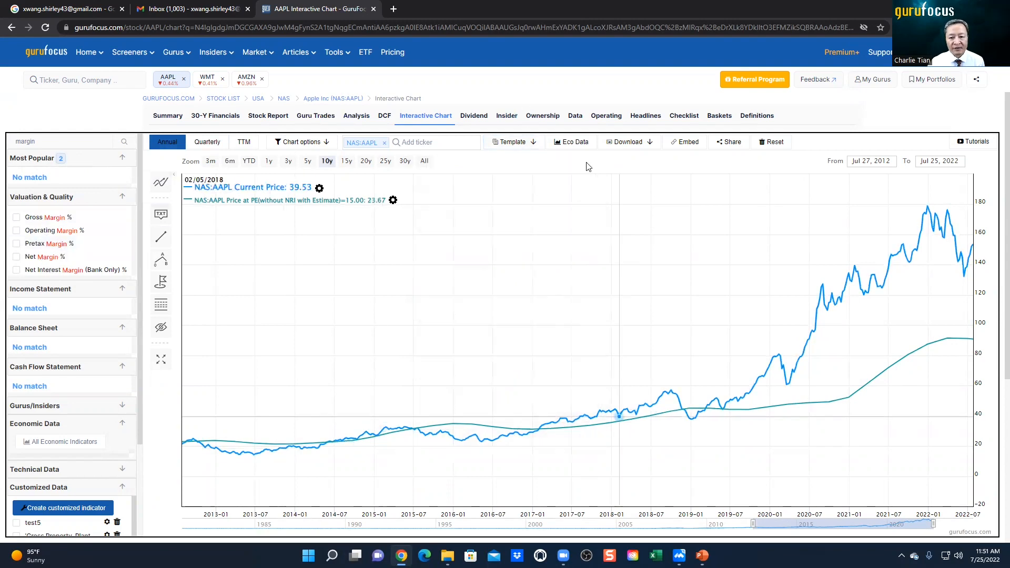
click(525, 149)
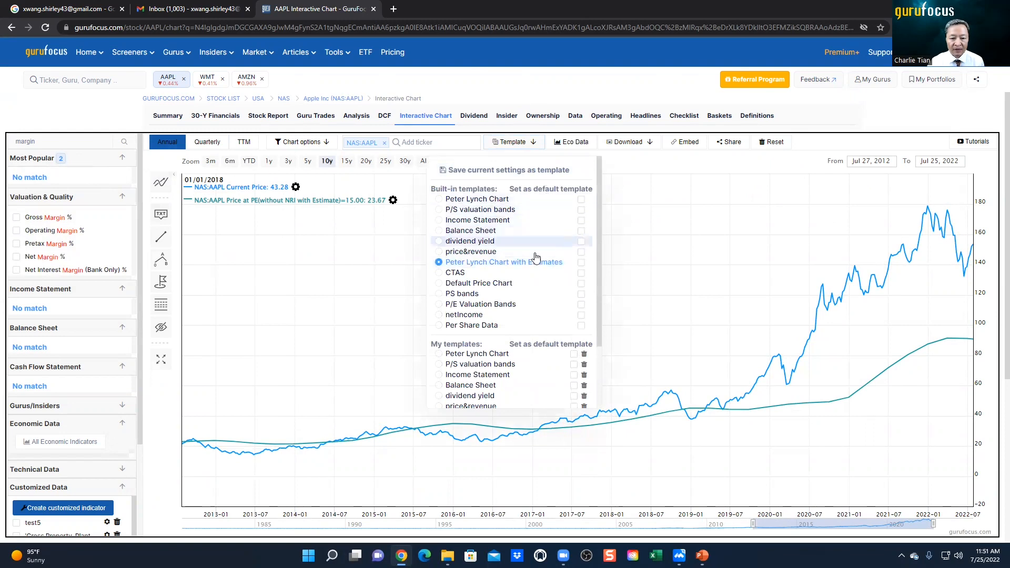
click(473, 212)
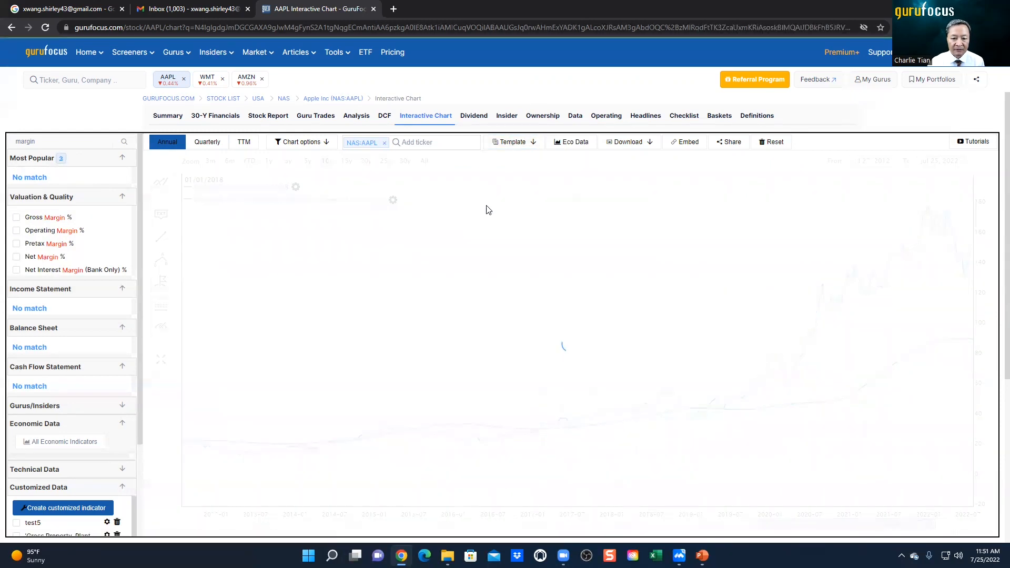
Step: Set the built-in P/S valuation bands template as the default chart template
click(526, 142)
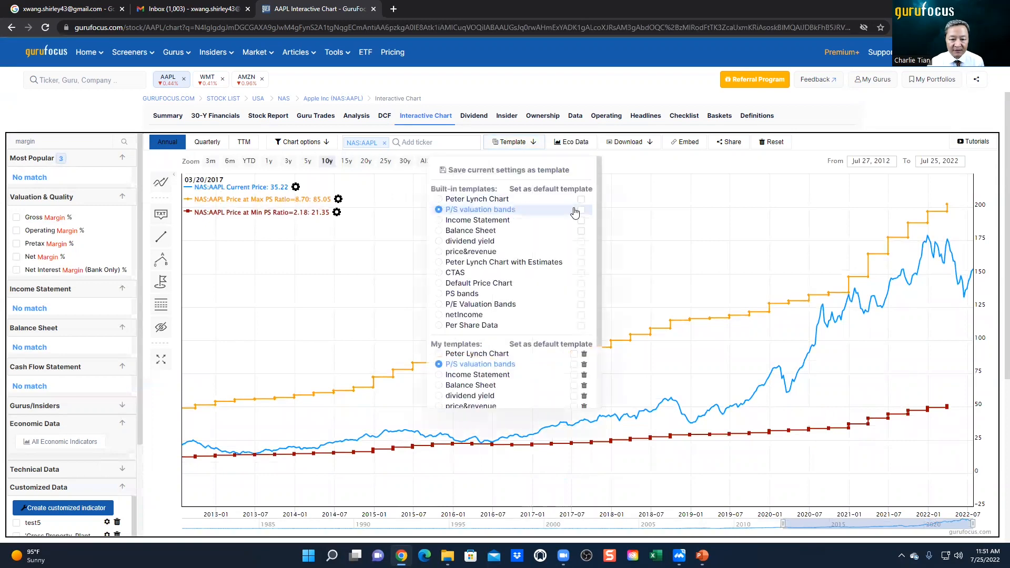
click(582, 210)
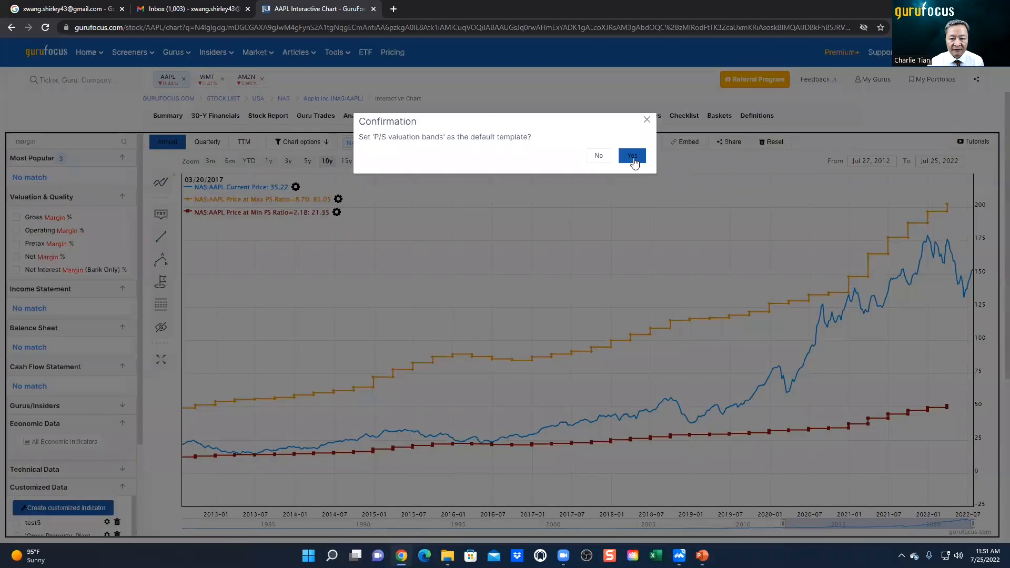
click(633, 156)
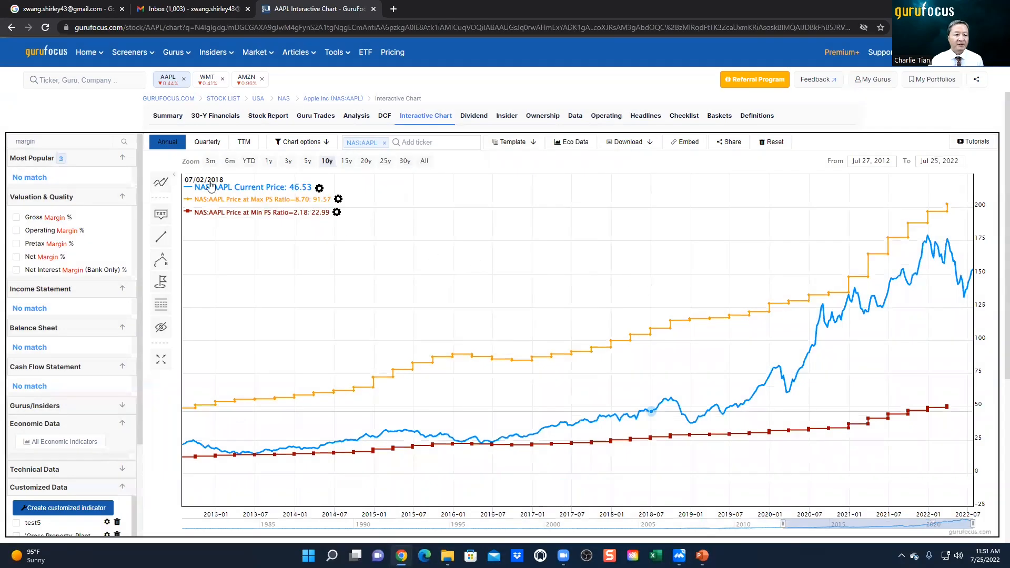
Step: Search the site for mco and load the Interactive Chart of Moody's Corporation
click(91, 81)
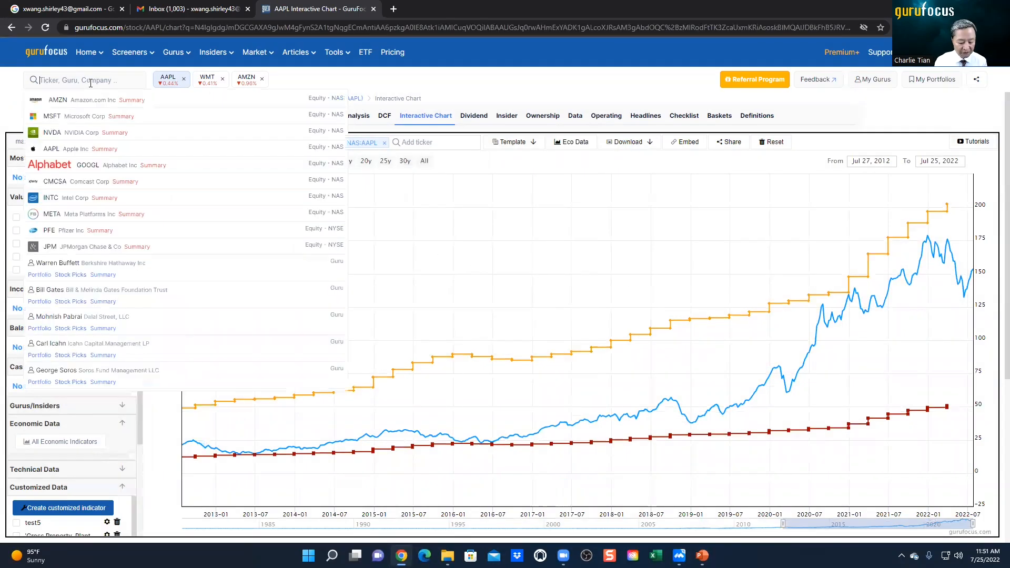
text(mco)
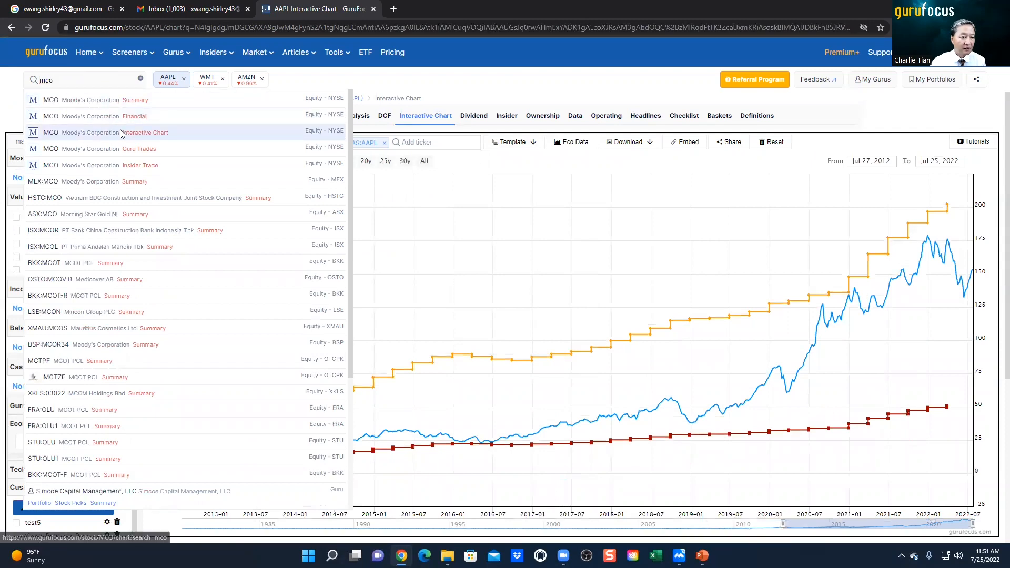
click(145, 133)
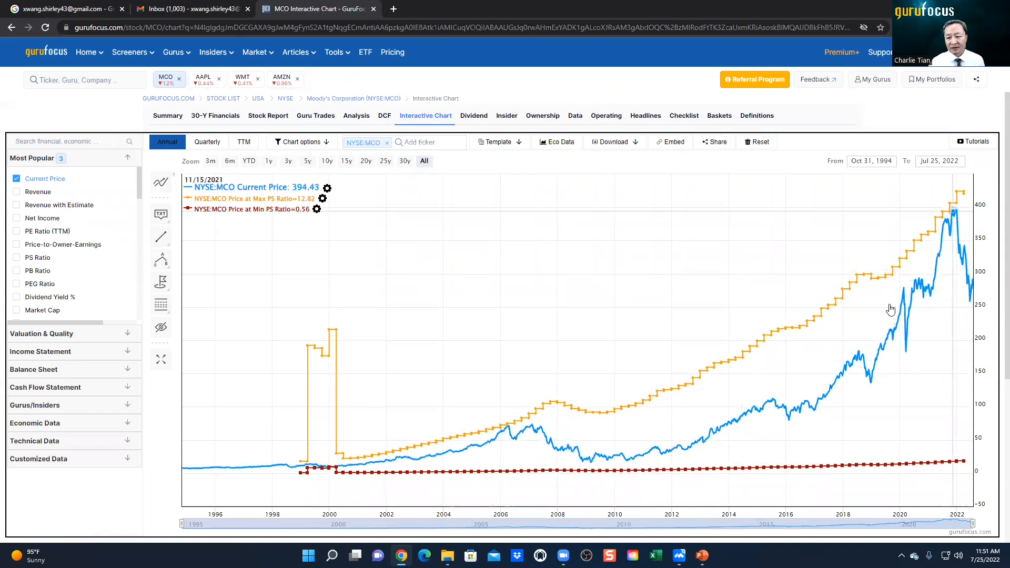
Step: View the MCO valuation bands over 15 and 10 years, and set the chart's time range to 20 years
click(347, 161)
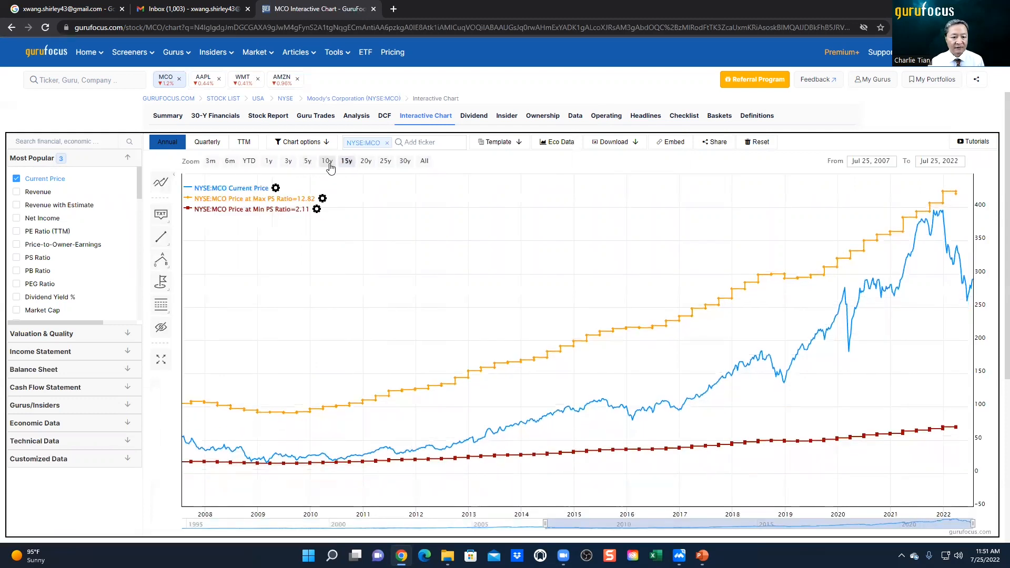
click(327, 161)
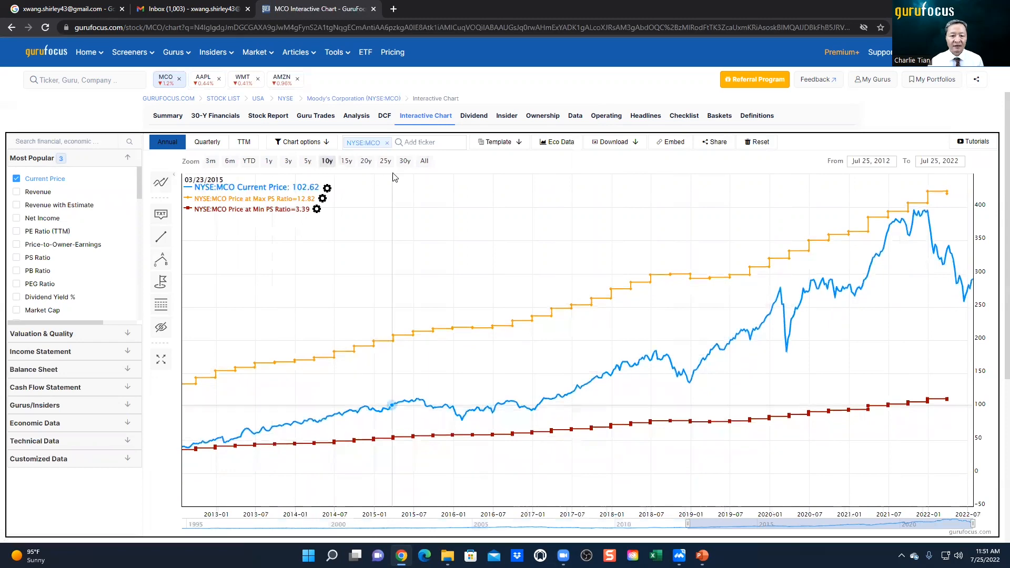
click(366, 161)
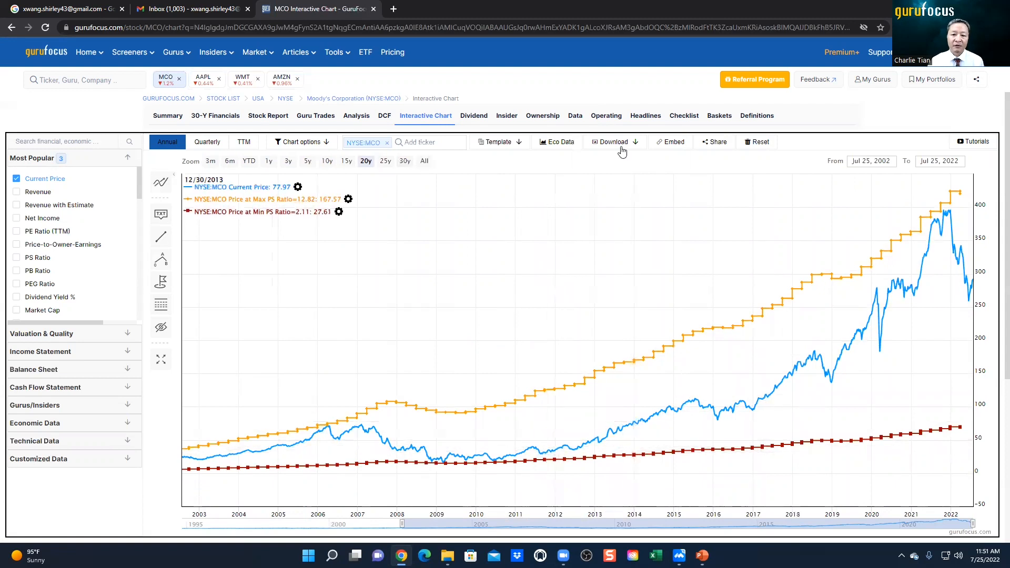
Step: Download the 20-year MCO chart as an image, view chart.png, and close the image viewer
click(622, 146)
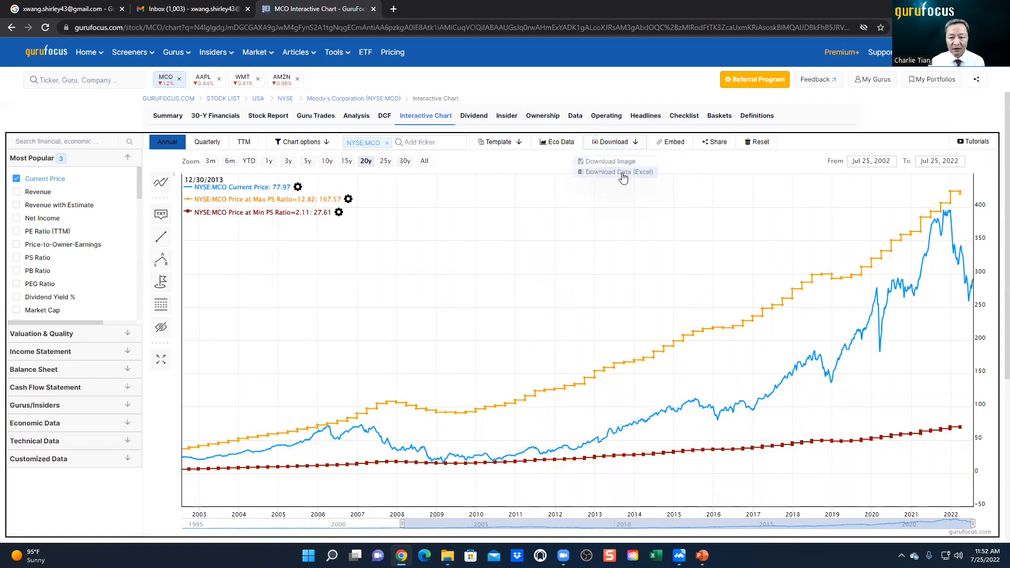
click(624, 164)
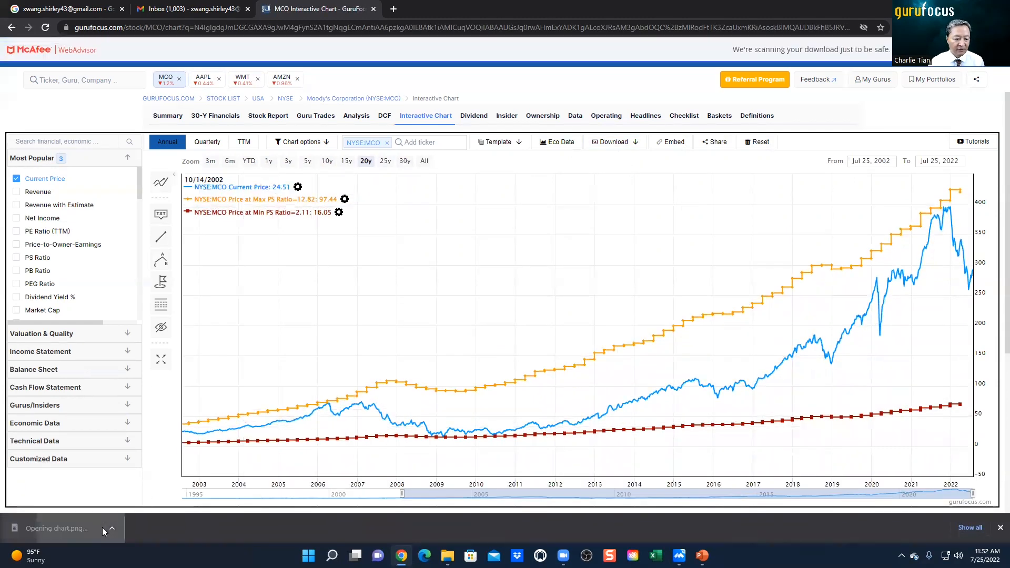
click(102, 528)
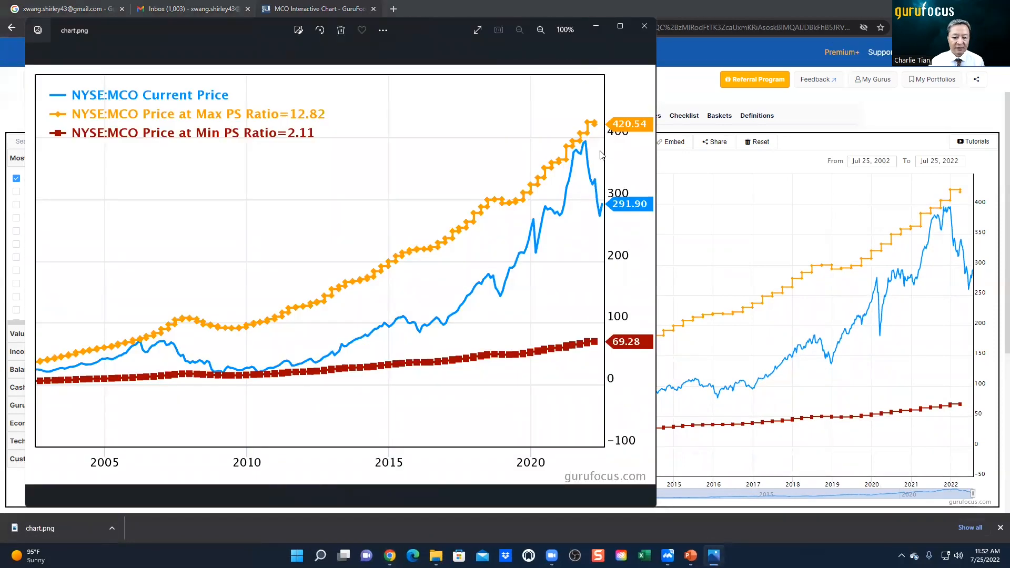
click(645, 26)
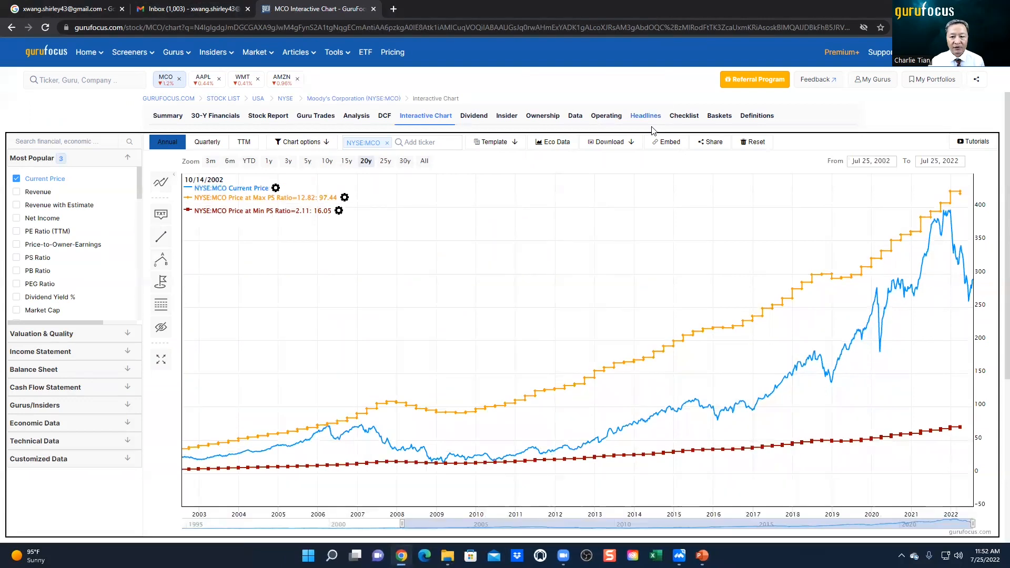
Step: Review the MCO chart's download formats and its embed preview and code, and return to the chart
click(619, 147)
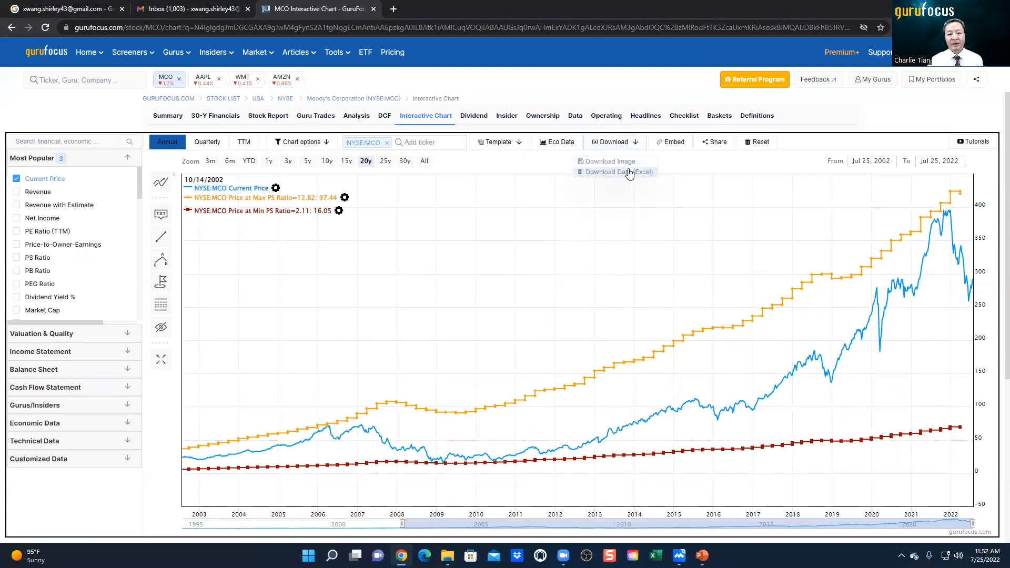
click(672, 147)
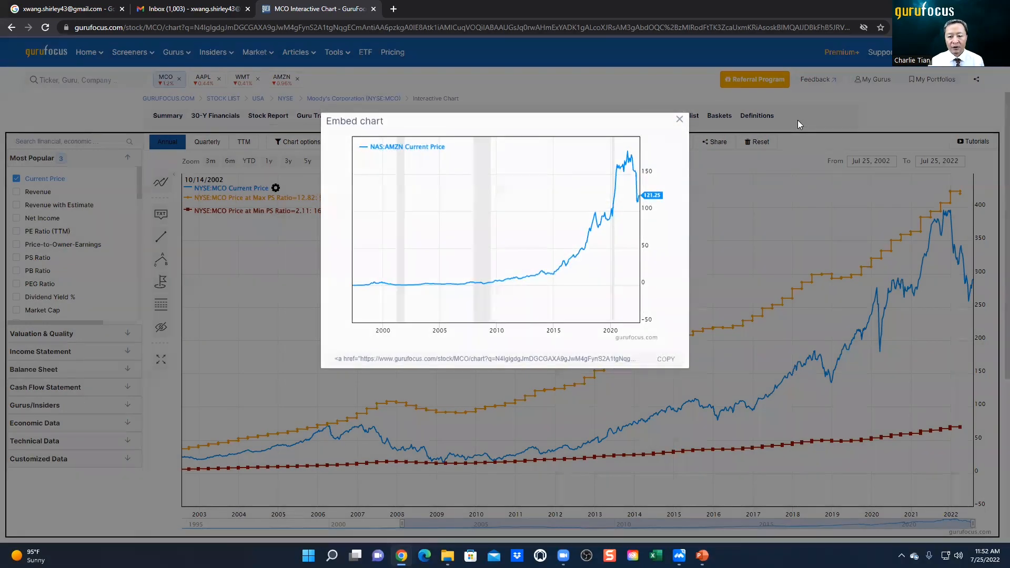
click(798, 120)
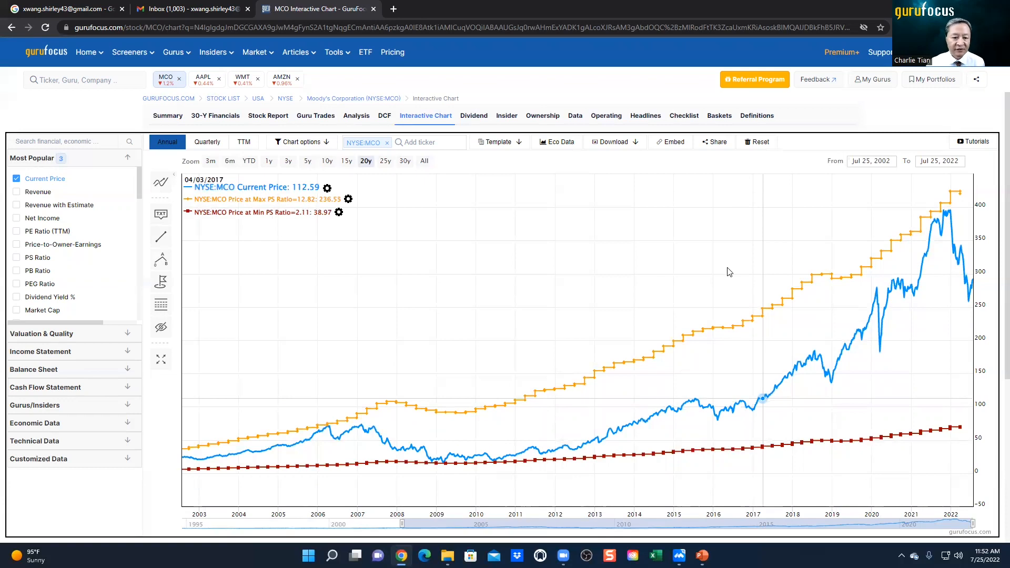
Step: Review the customization options for the MCO Price at Min PS Ratio series without changing any of them
click(339, 212)
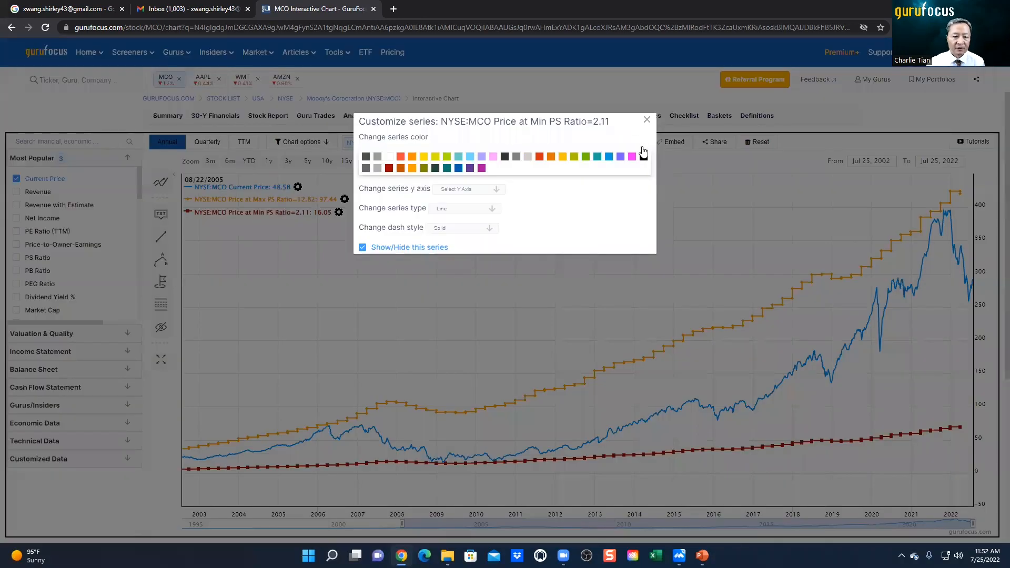
click(647, 120)
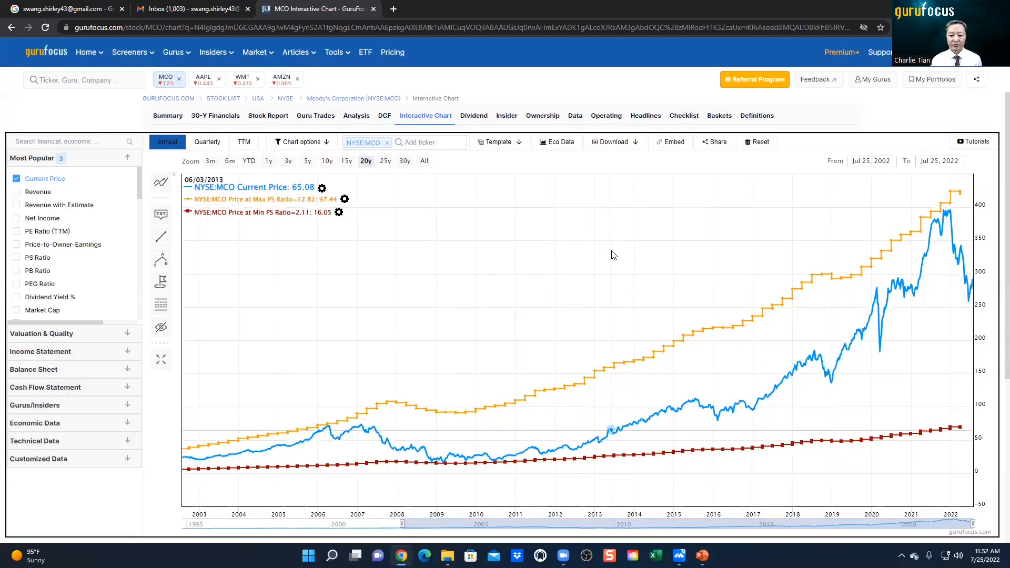